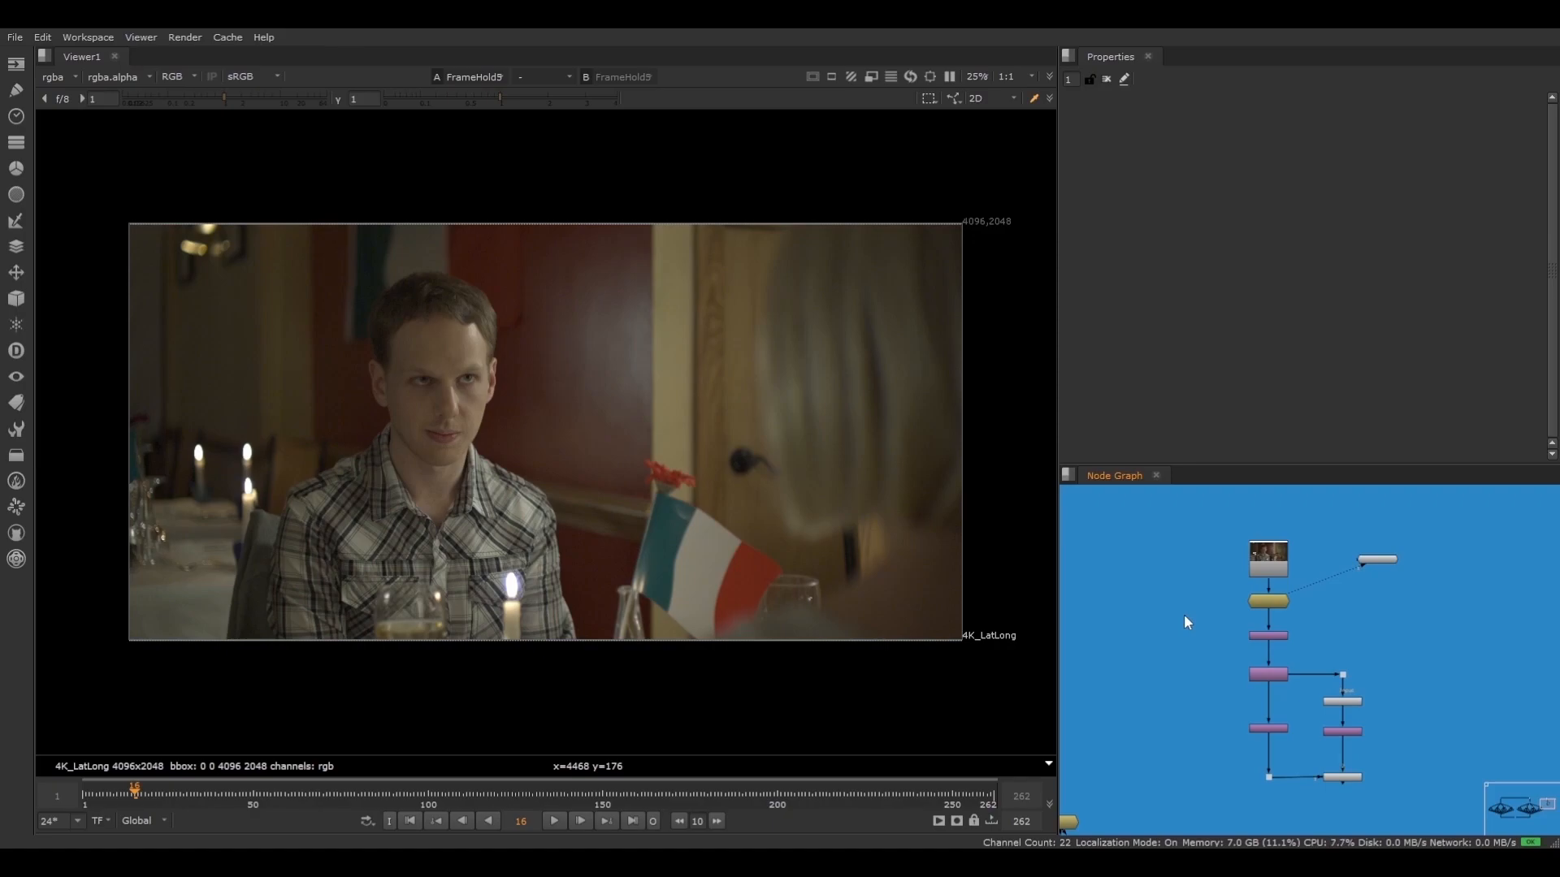
# - Display the output of the upper Reformat node and examine the man's eyes up close, ending with the whole frame in view
pyautogui.click(1270, 674)
pyautogui.press('1')
pyautogui.scroll(4, 589, 237)
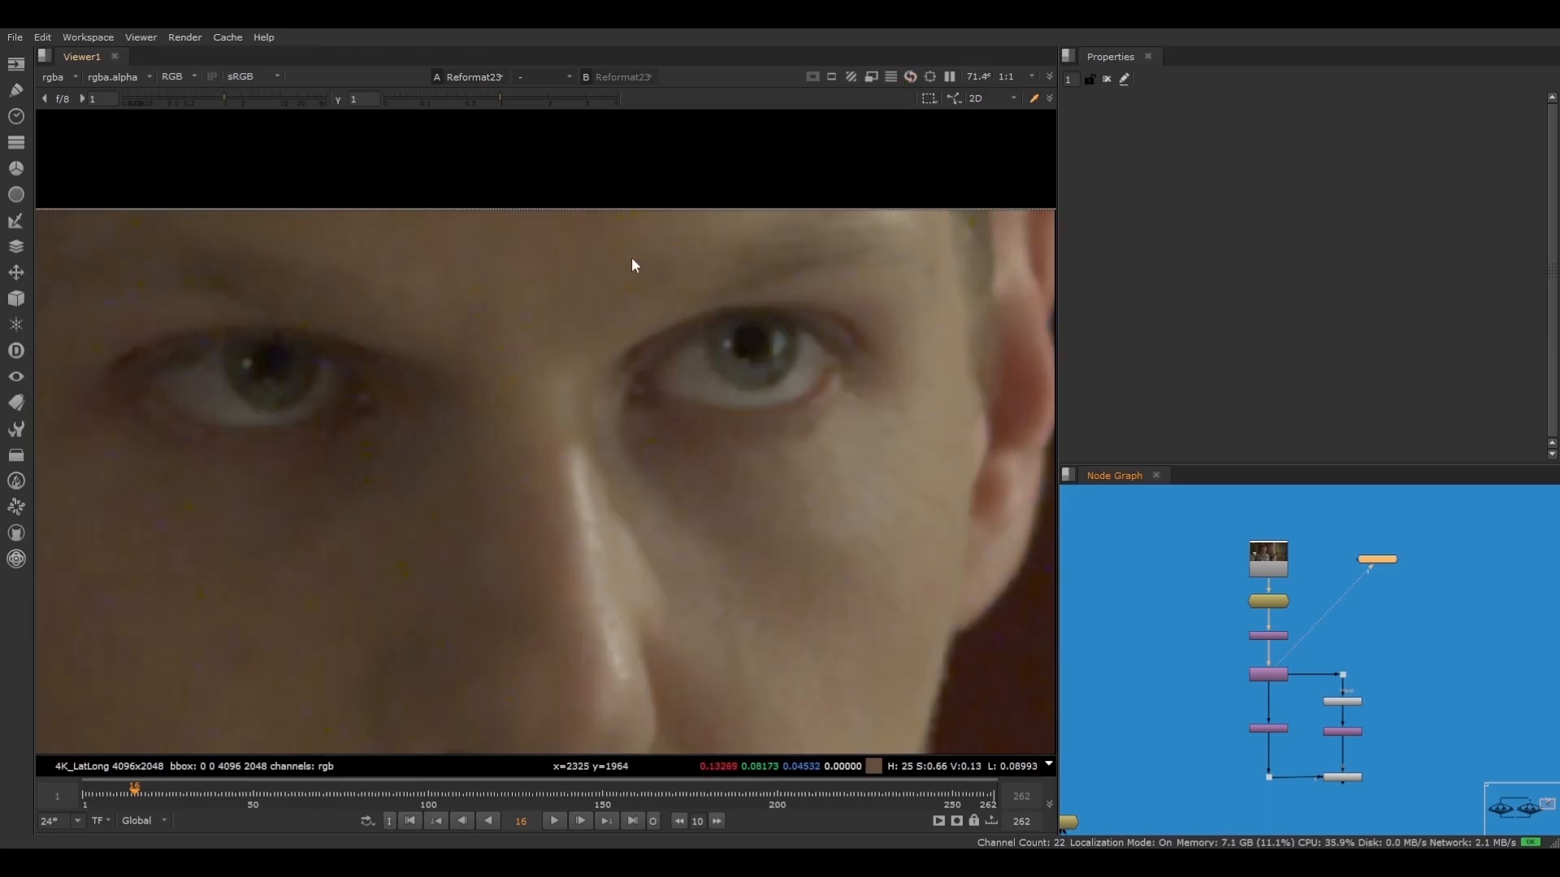
pyautogui.scroll(4, 714, 357)
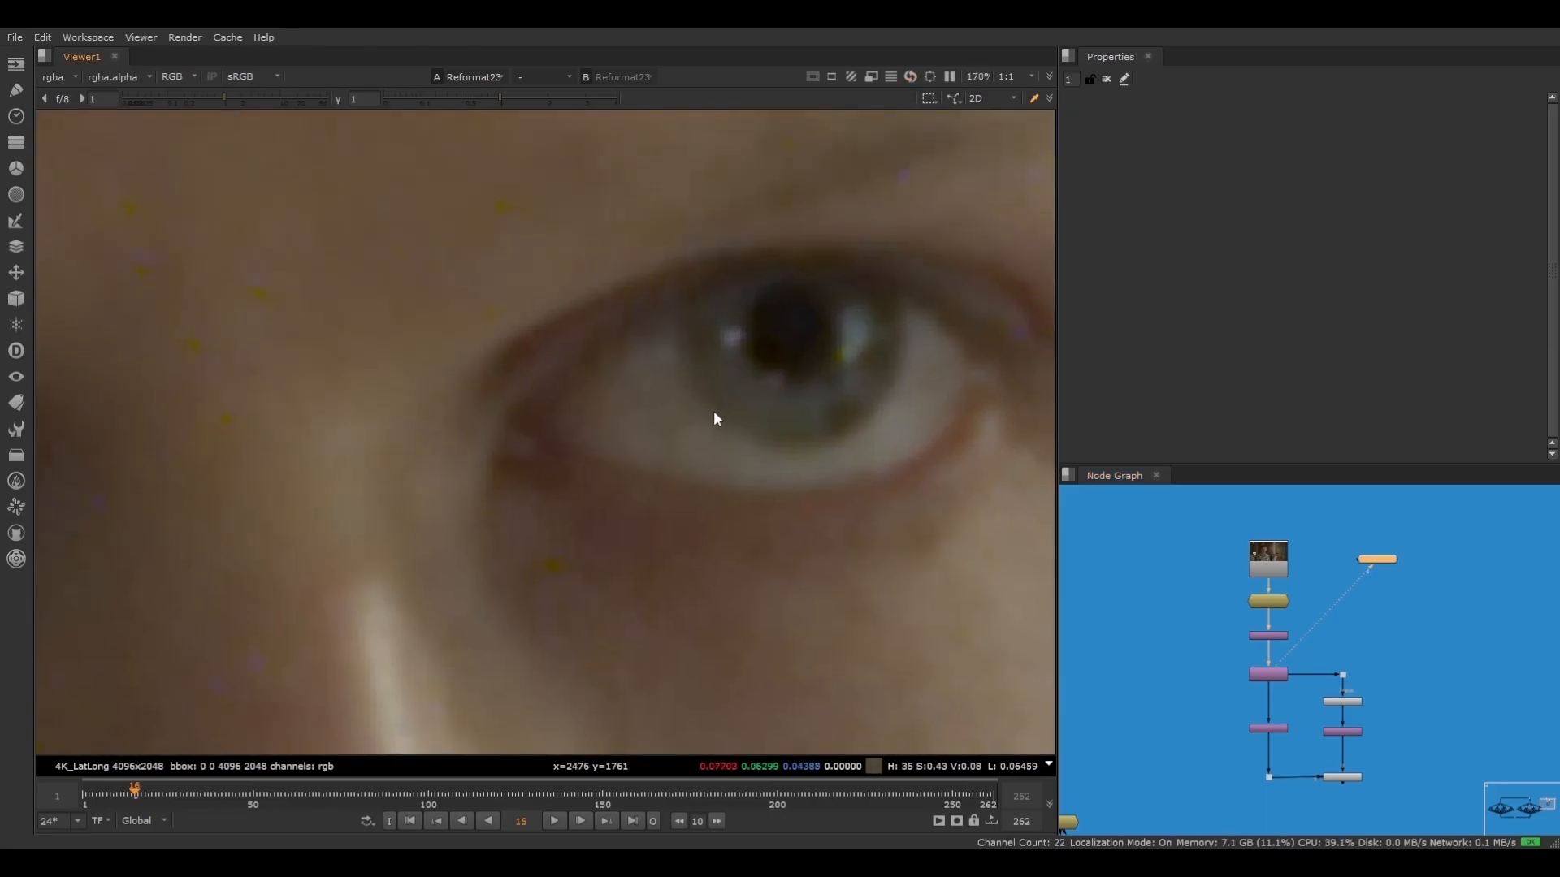
pyautogui.press('f')
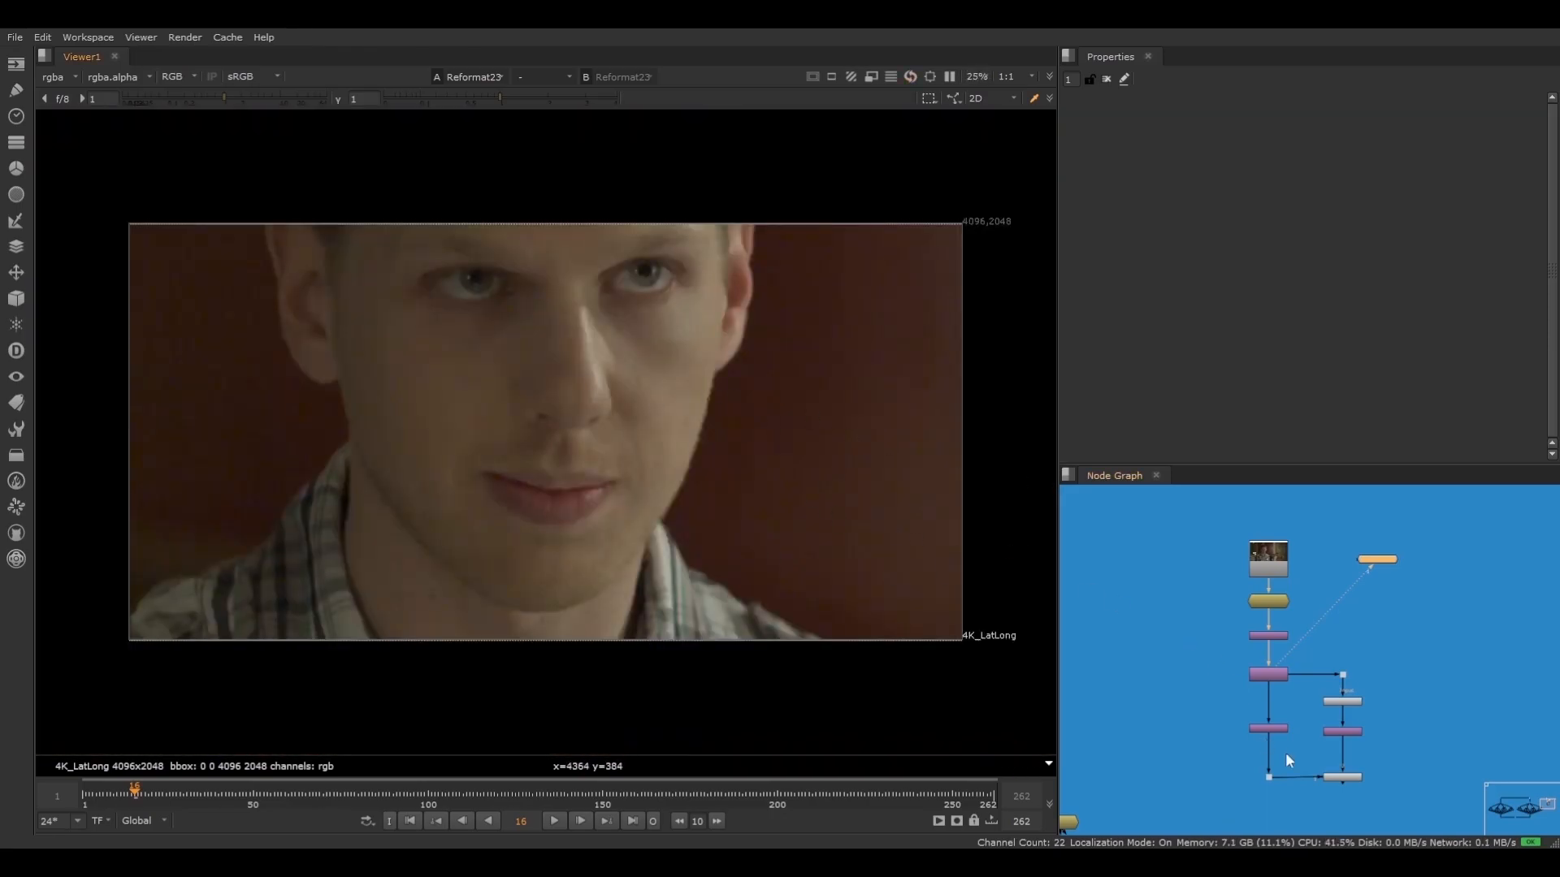
# - Display the contact sheet output and examine the side-by-side comparison of the eye
pyautogui.click(1342, 777)
pyautogui.press('1')
pyautogui.scroll(2, 520, 382)
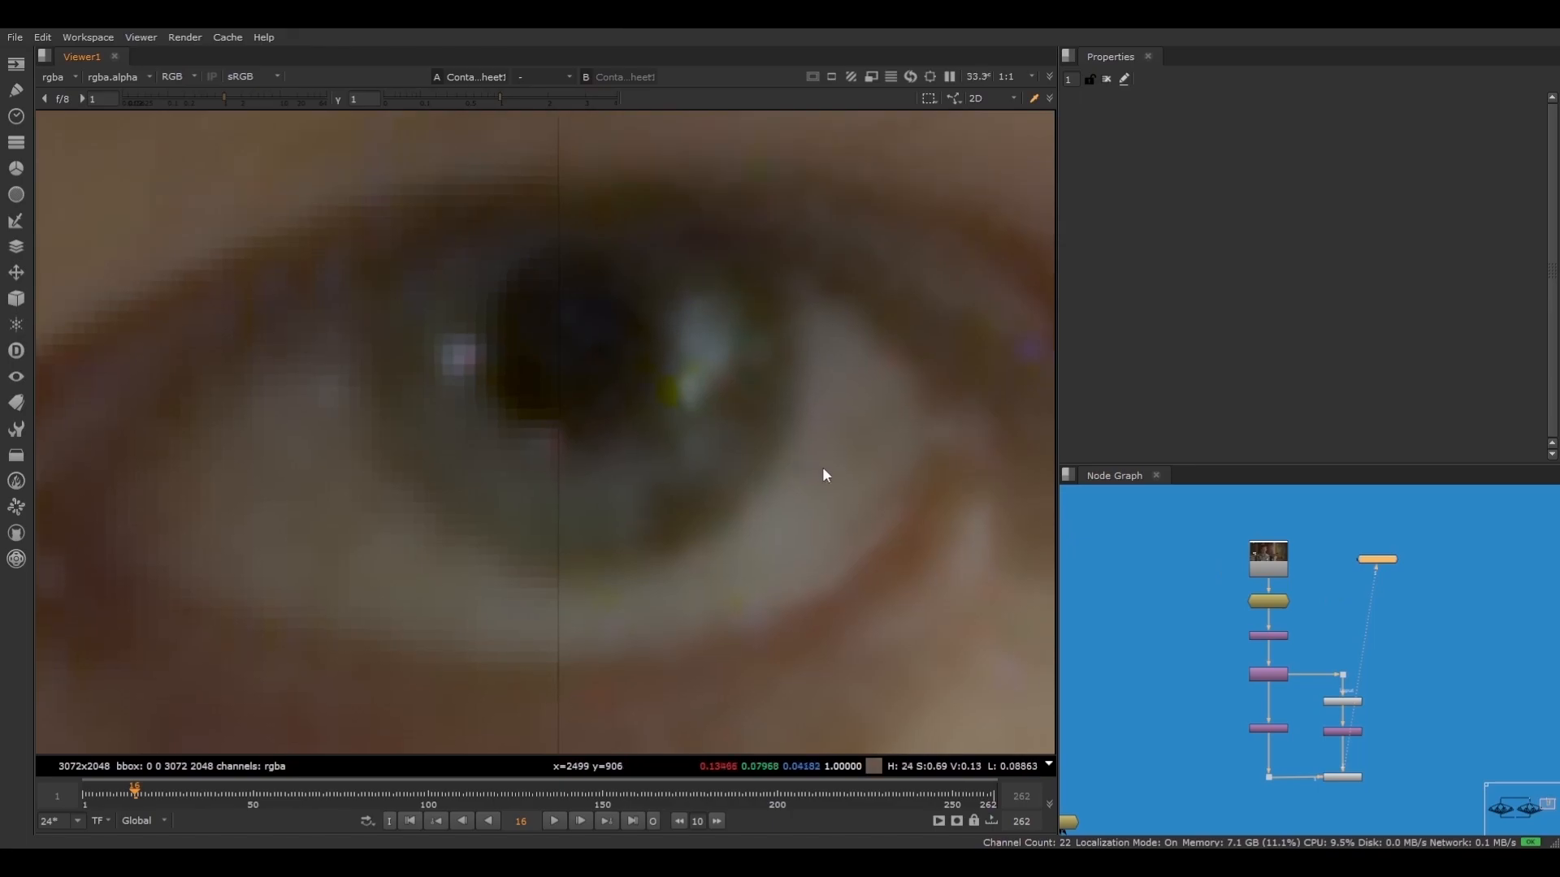
pyautogui.press('-')
pyautogui.scroll(-2, 1303, 635)
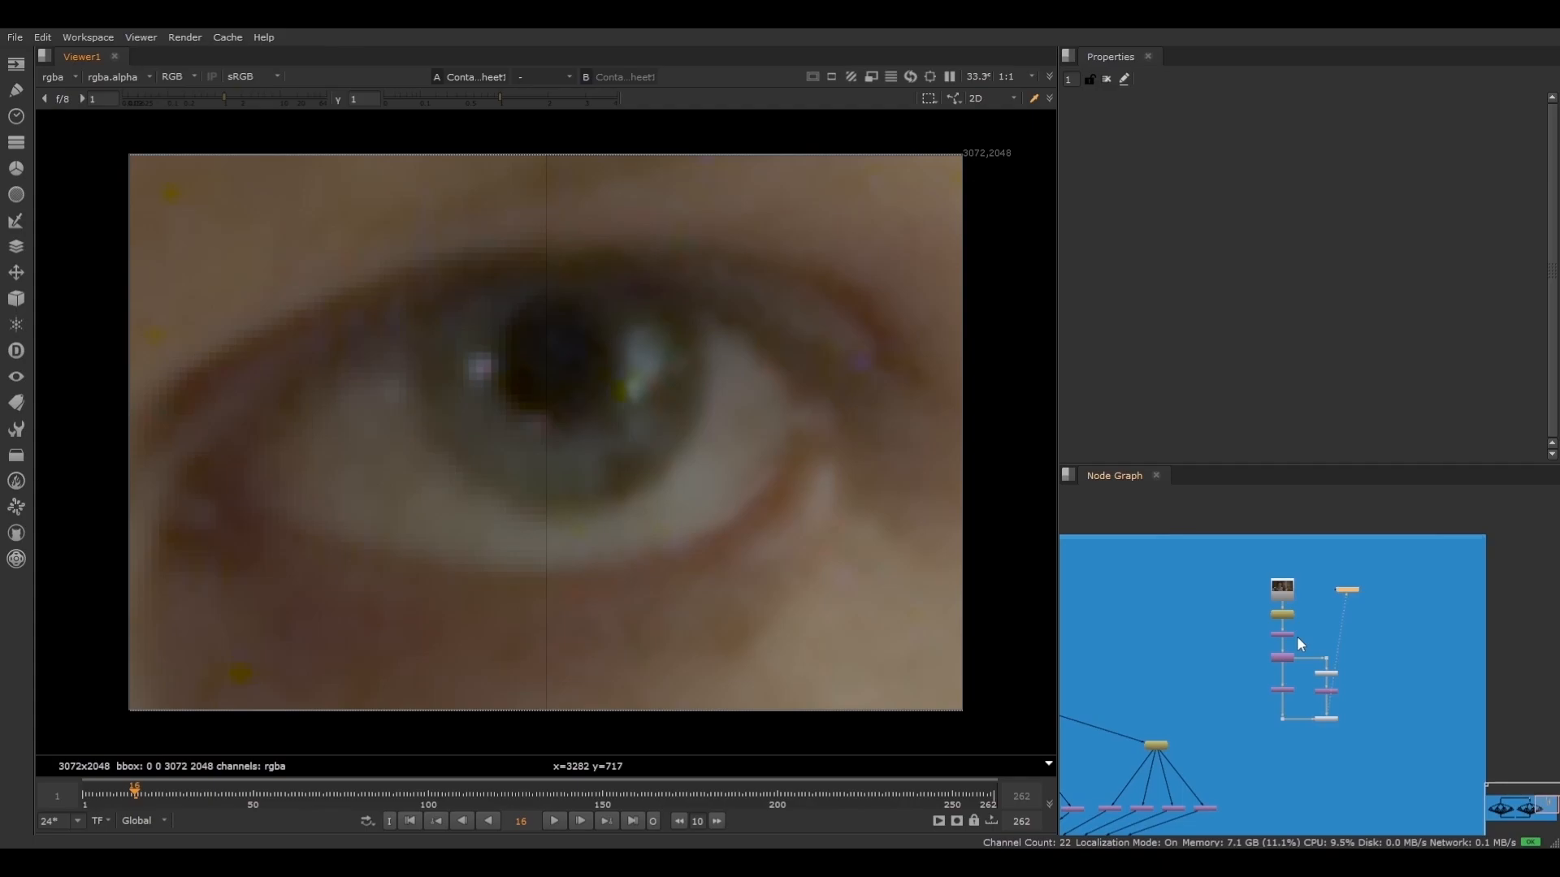
pyautogui.scroll(-1, 1296, 636)
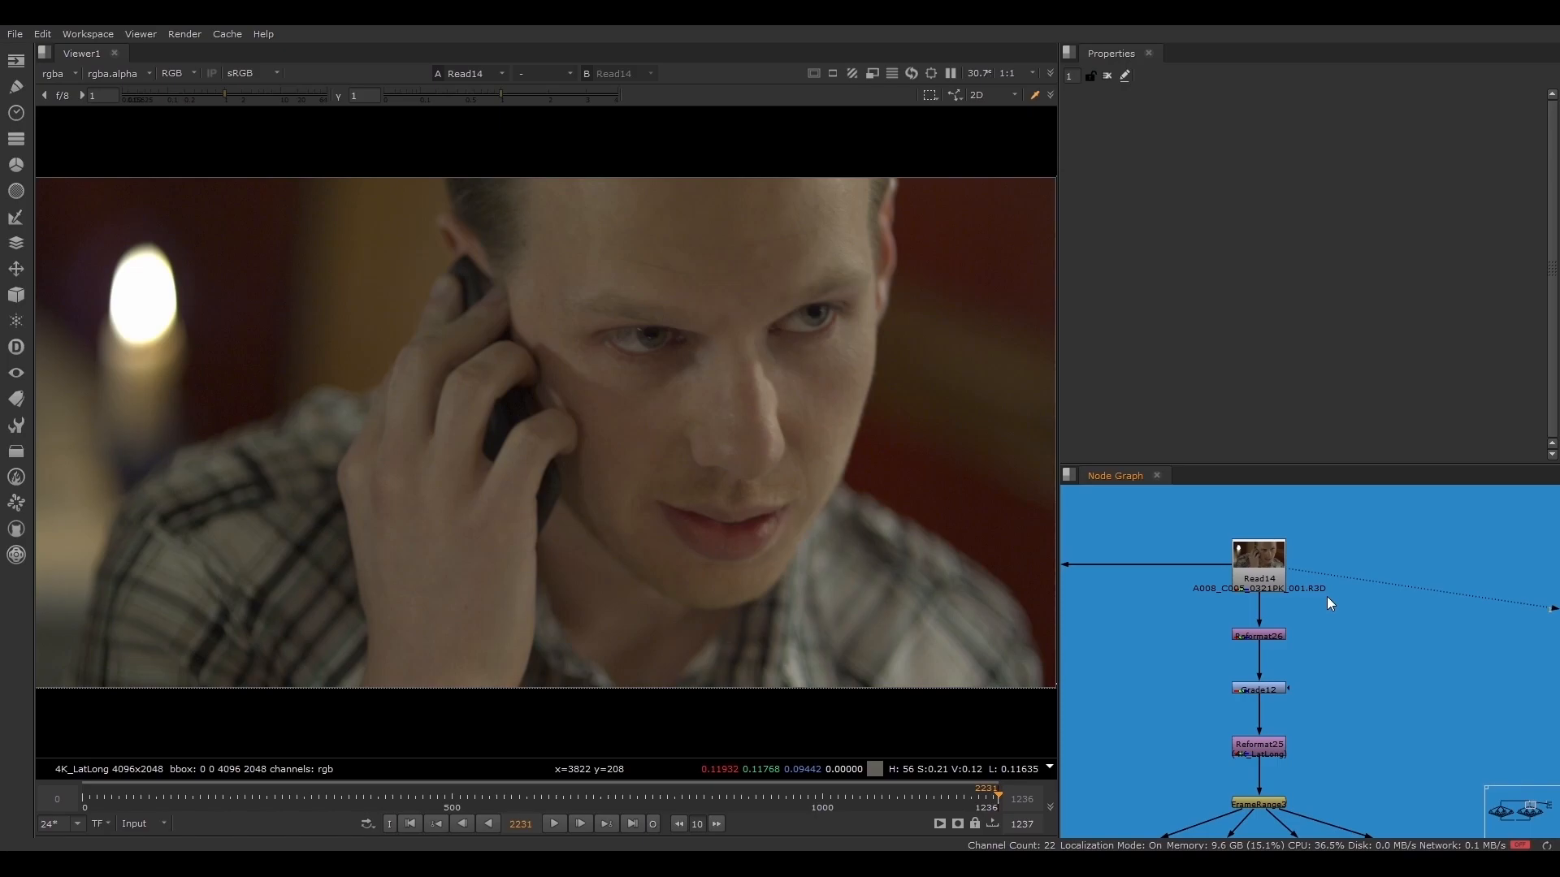
# - Display the output of Reformat26 and open its properties to examine the scale settings
pyautogui.click(1255, 636)
pyautogui.press('1')
pyautogui.doubleClick(1262, 635)
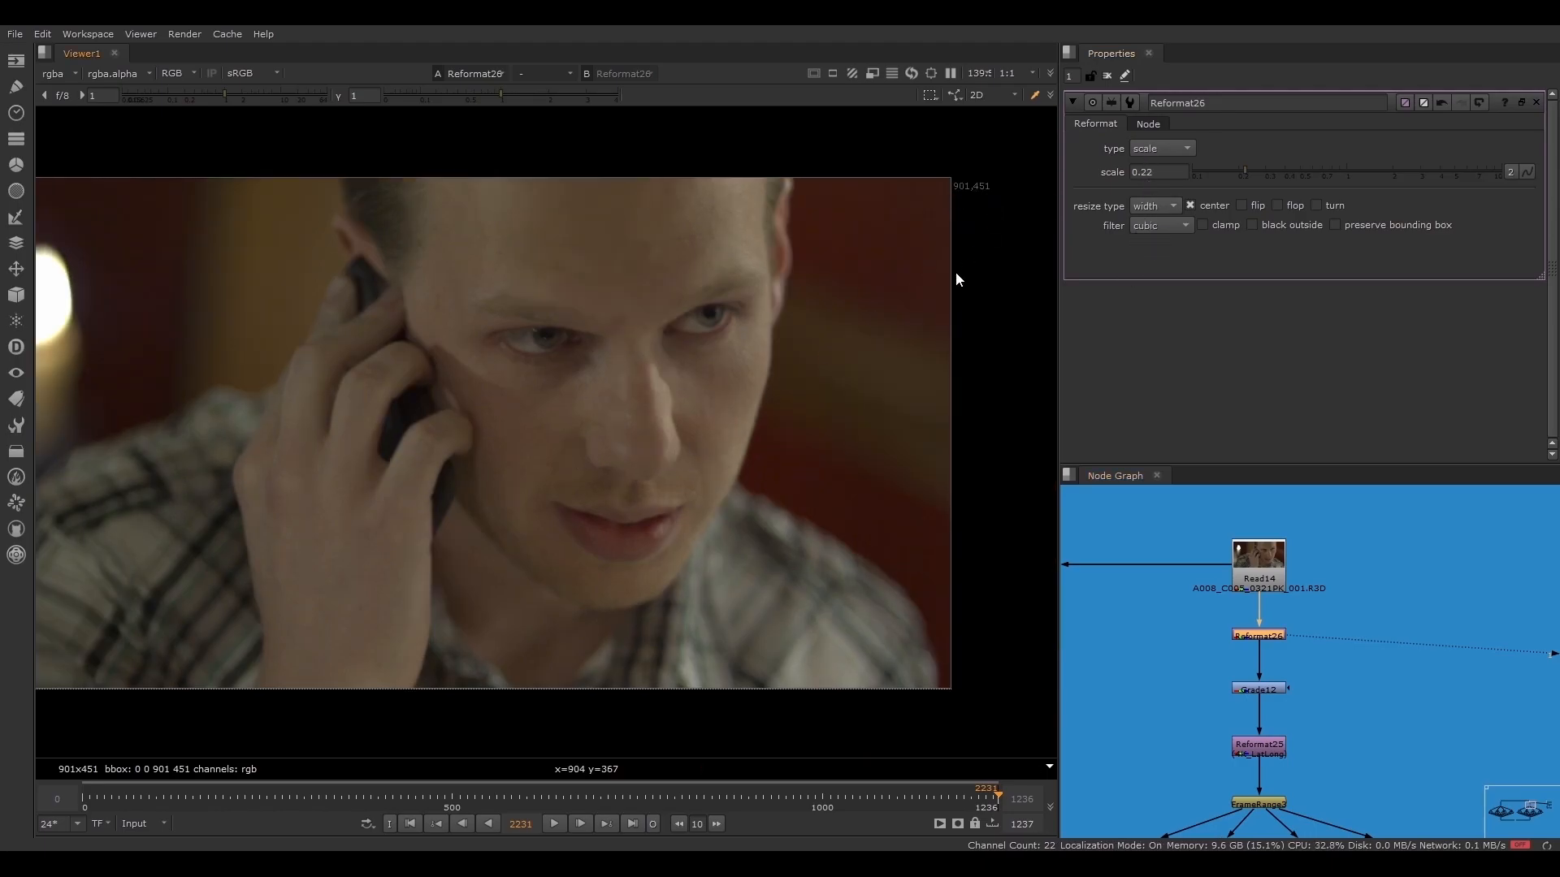
pyautogui.press('f')
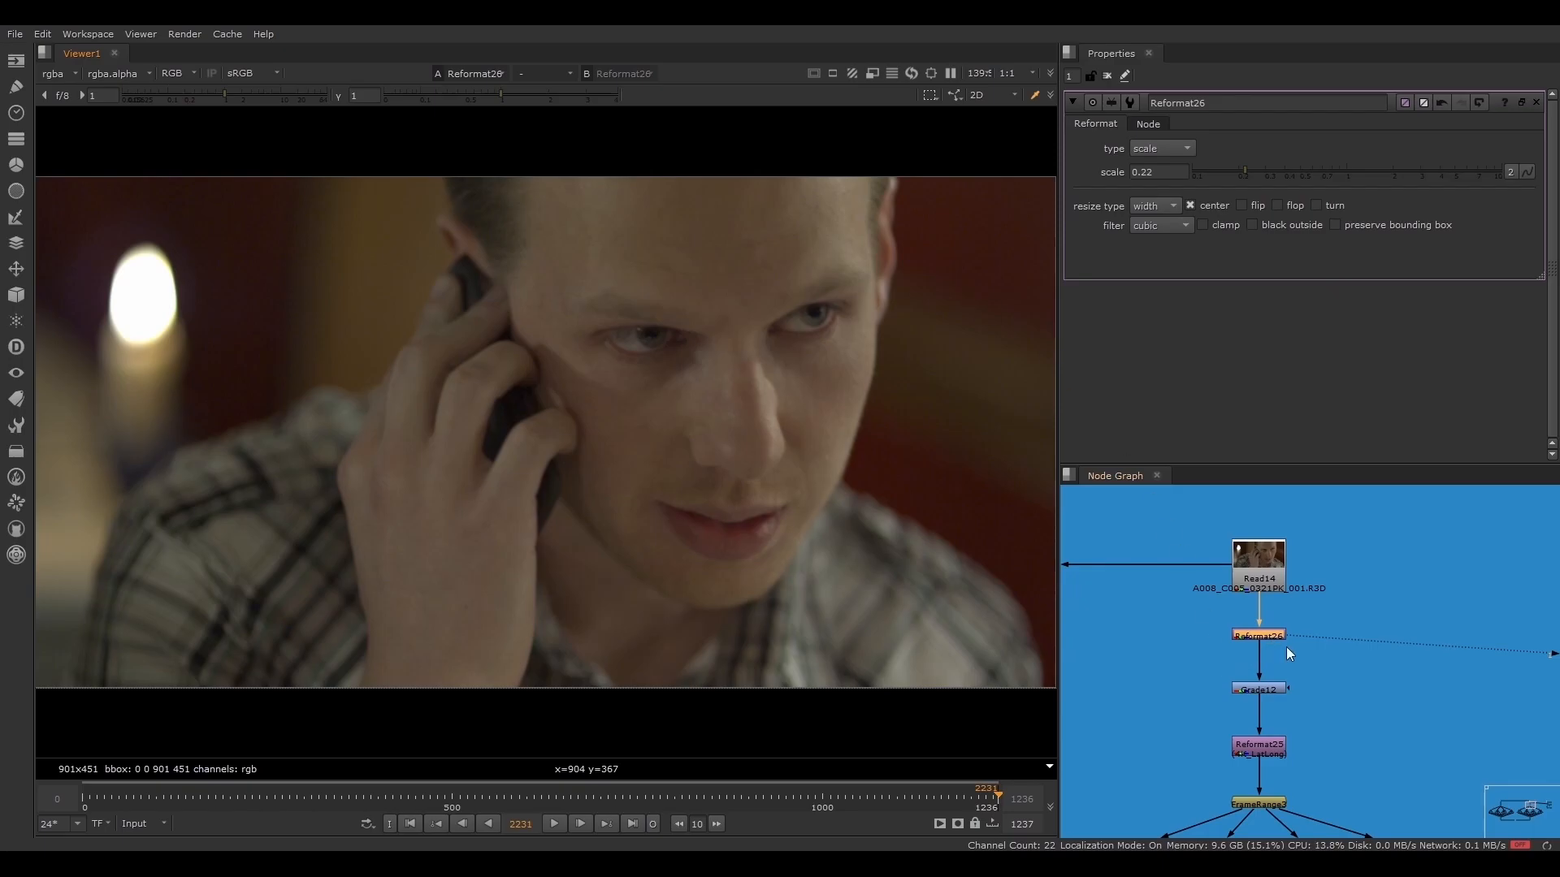
# - Open the properties of Grade12 and Reformat25 to examine their settings
pyautogui.doubleClick(1276, 689)
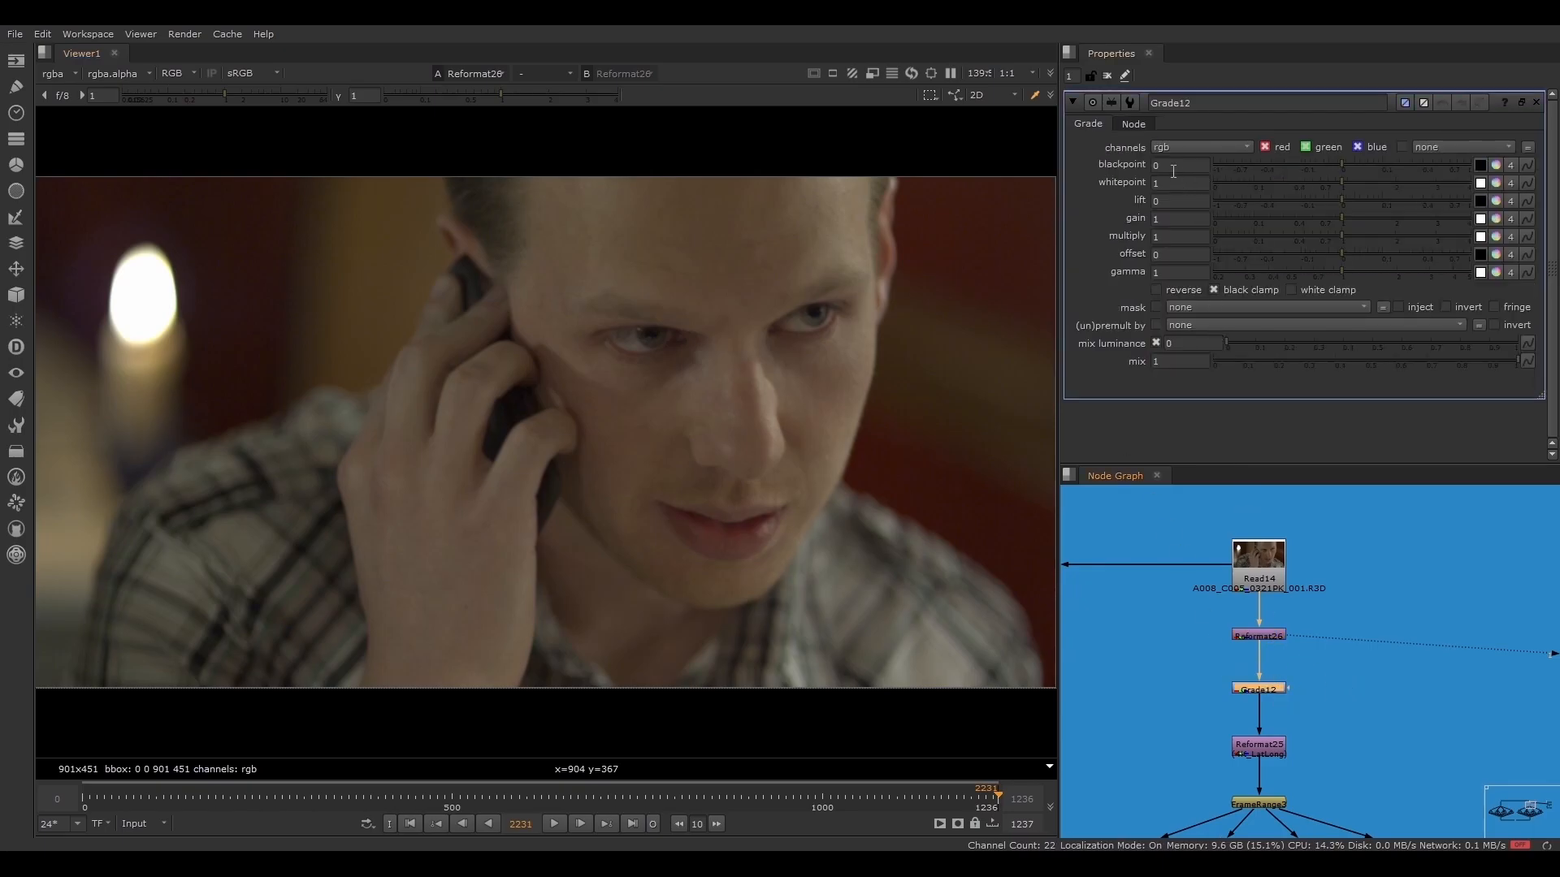
pyautogui.doubleClick(1248, 749)
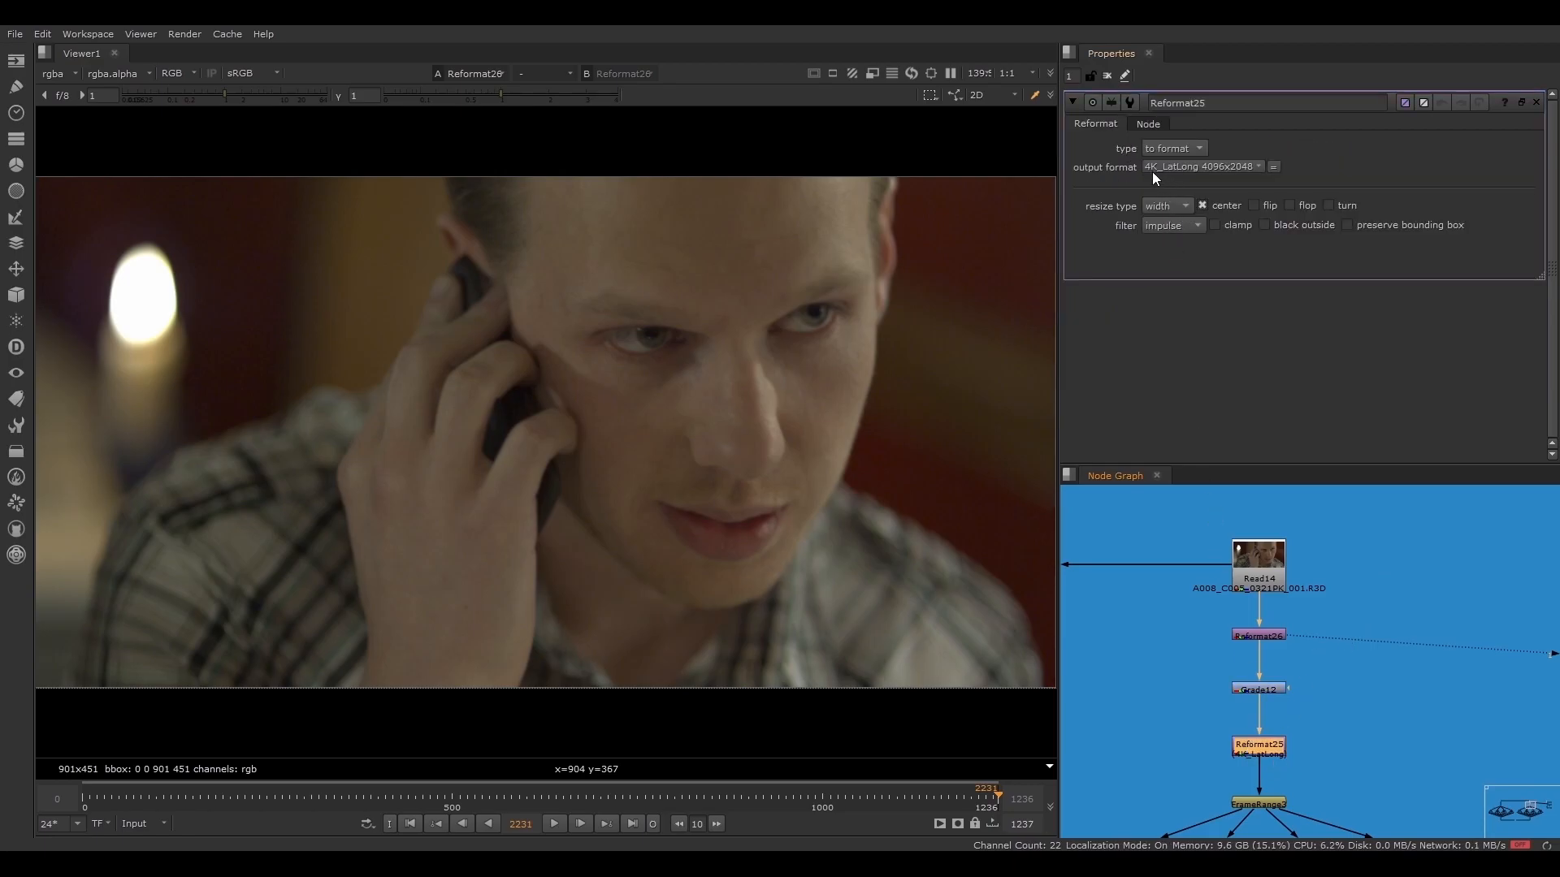
pyautogui.moveTo(958, 251); pyautogui.dragTo(844, 260, button='middle')
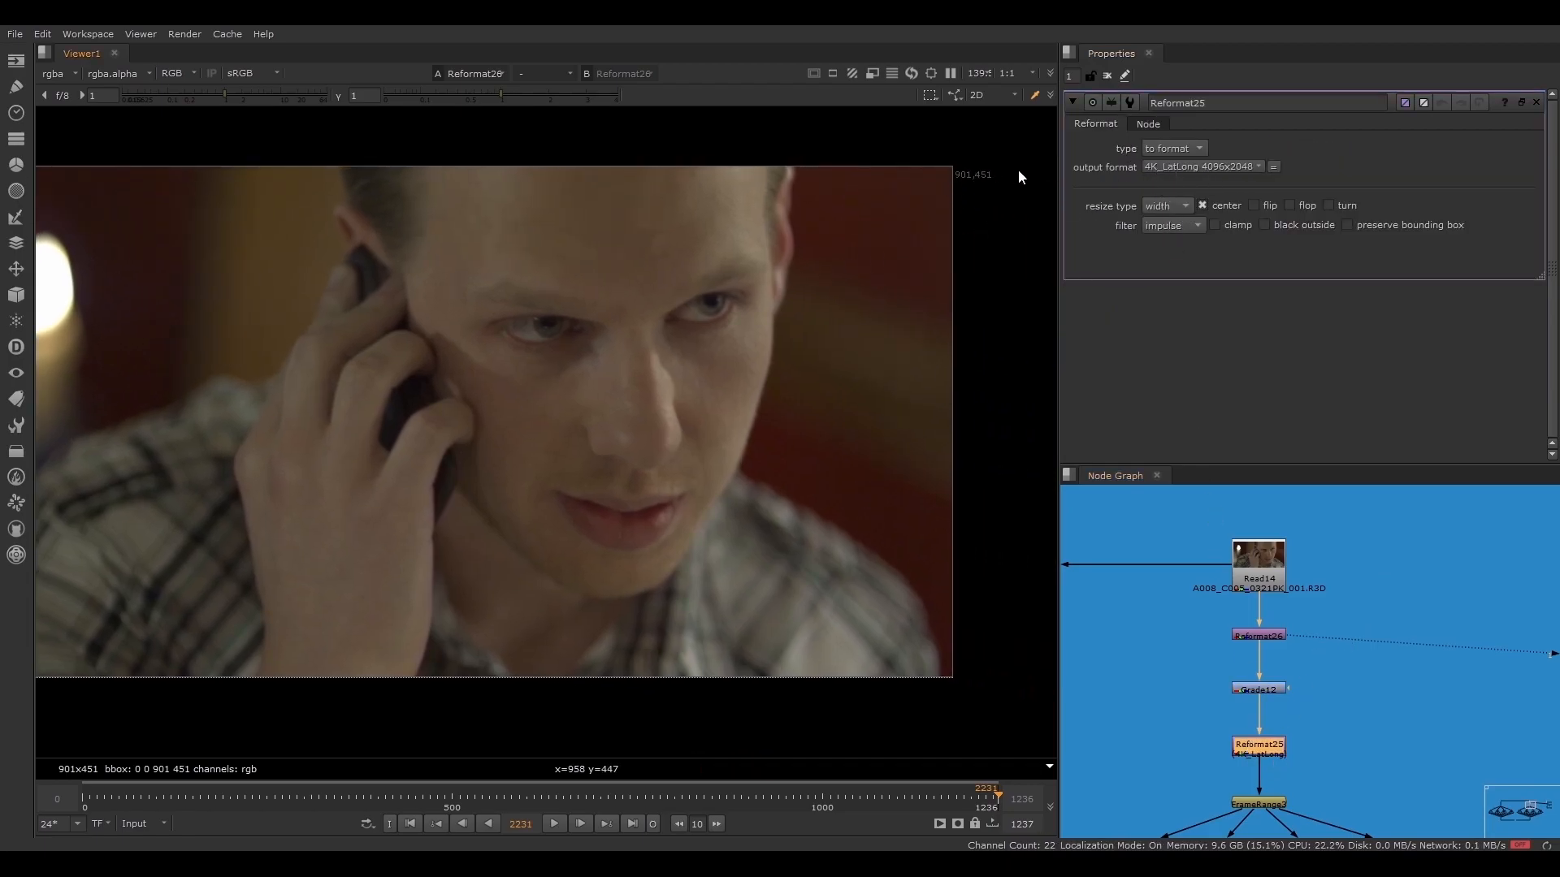
# - Display the output of Reformat25 and examine the eye detail in the reformatted image
pyautogui.press('1')
pyautogui.click(1222, 665)
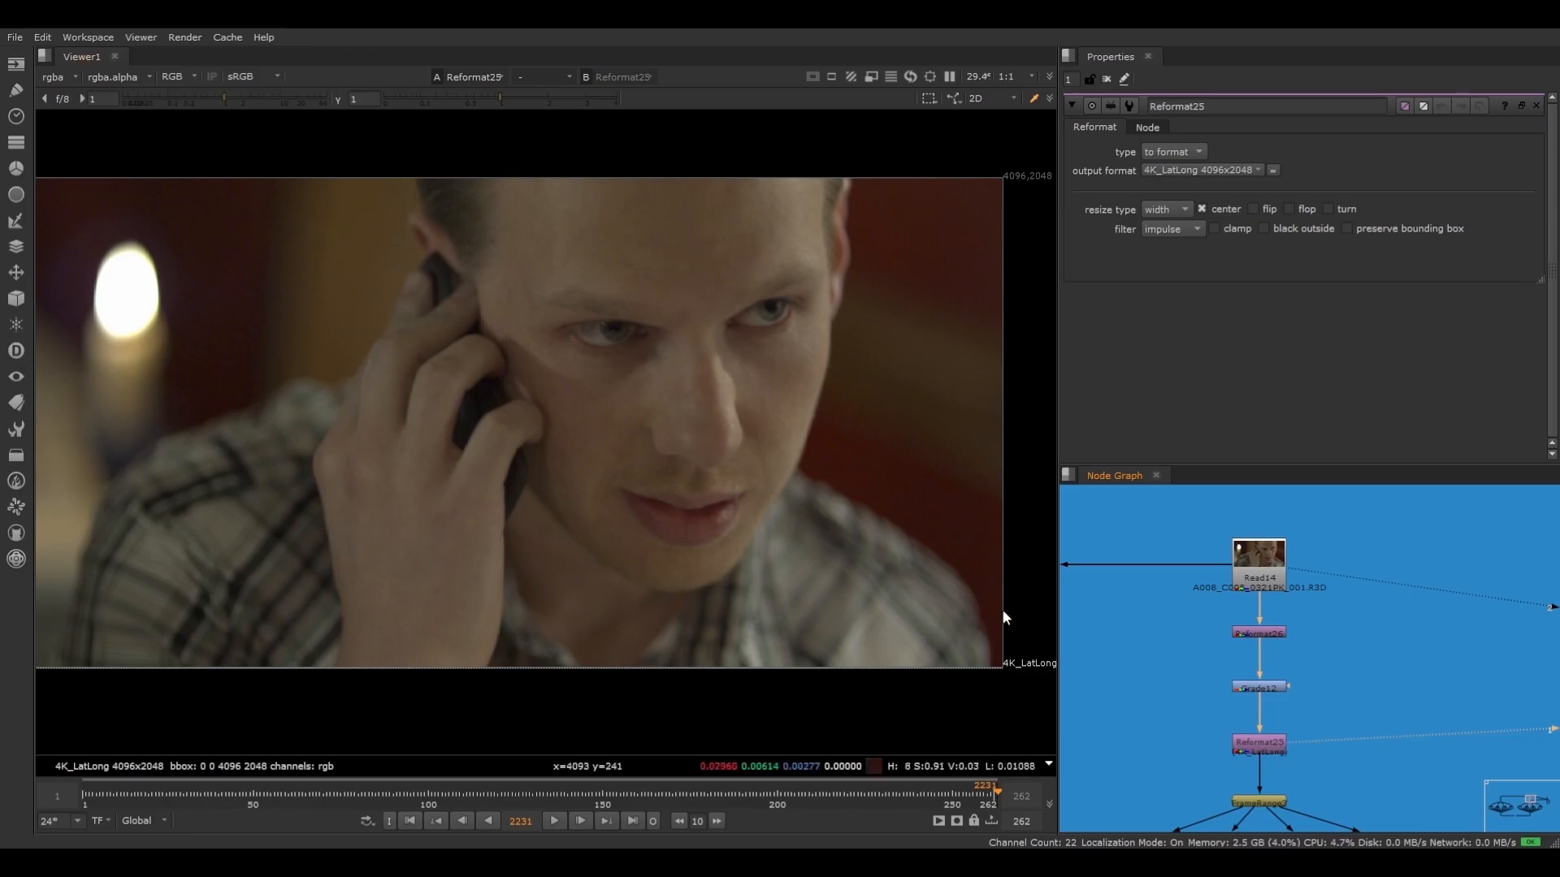
pyautogui.scroll(8, 642, 335)
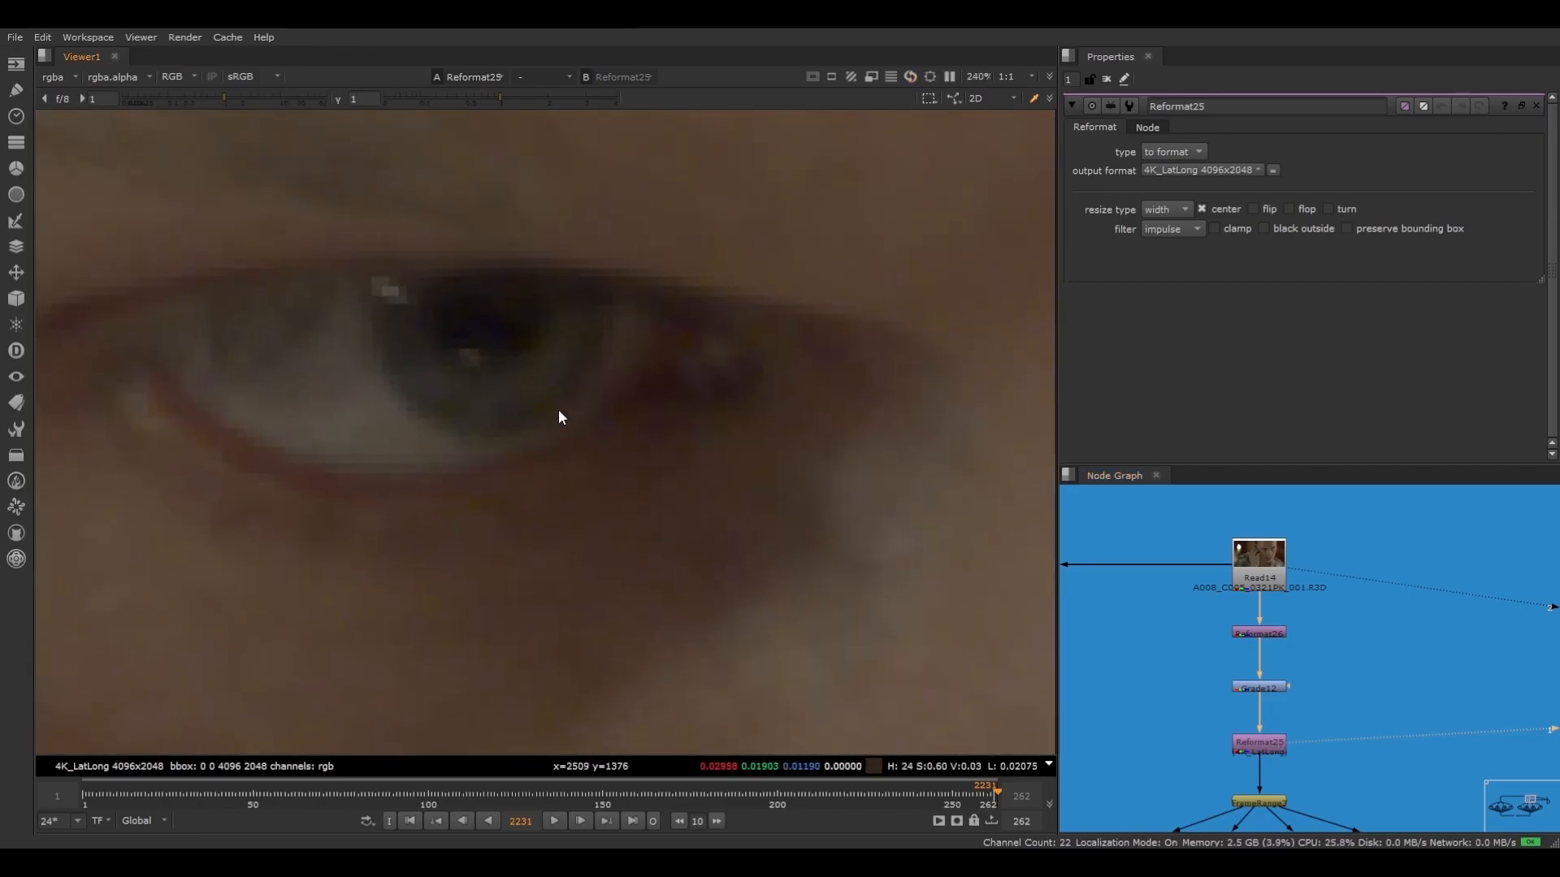
pyautogui.scroll(-1, 556, 406)
pyautogui.press('1')
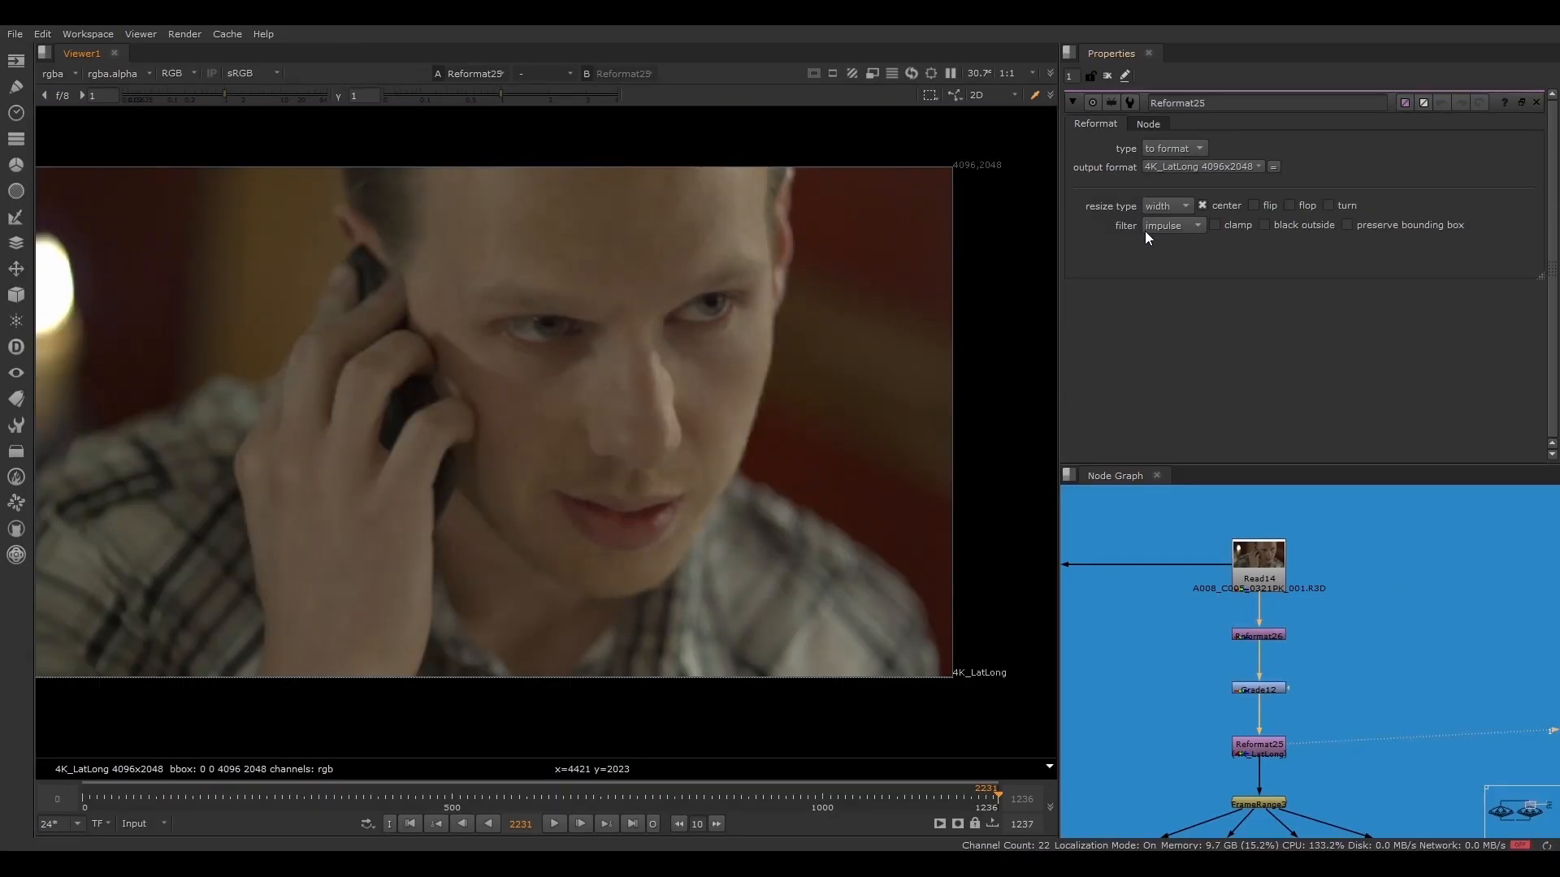
# - Open the properties of the FrameRange node below Reformat25
pyautogui.scroll(-3, 1271, 617)
pyautogui.moveTo(1275, 756); pyautogui.dragTo(1304, 600, button='middle')
pyautogui.scroll(3, 1278, 573)
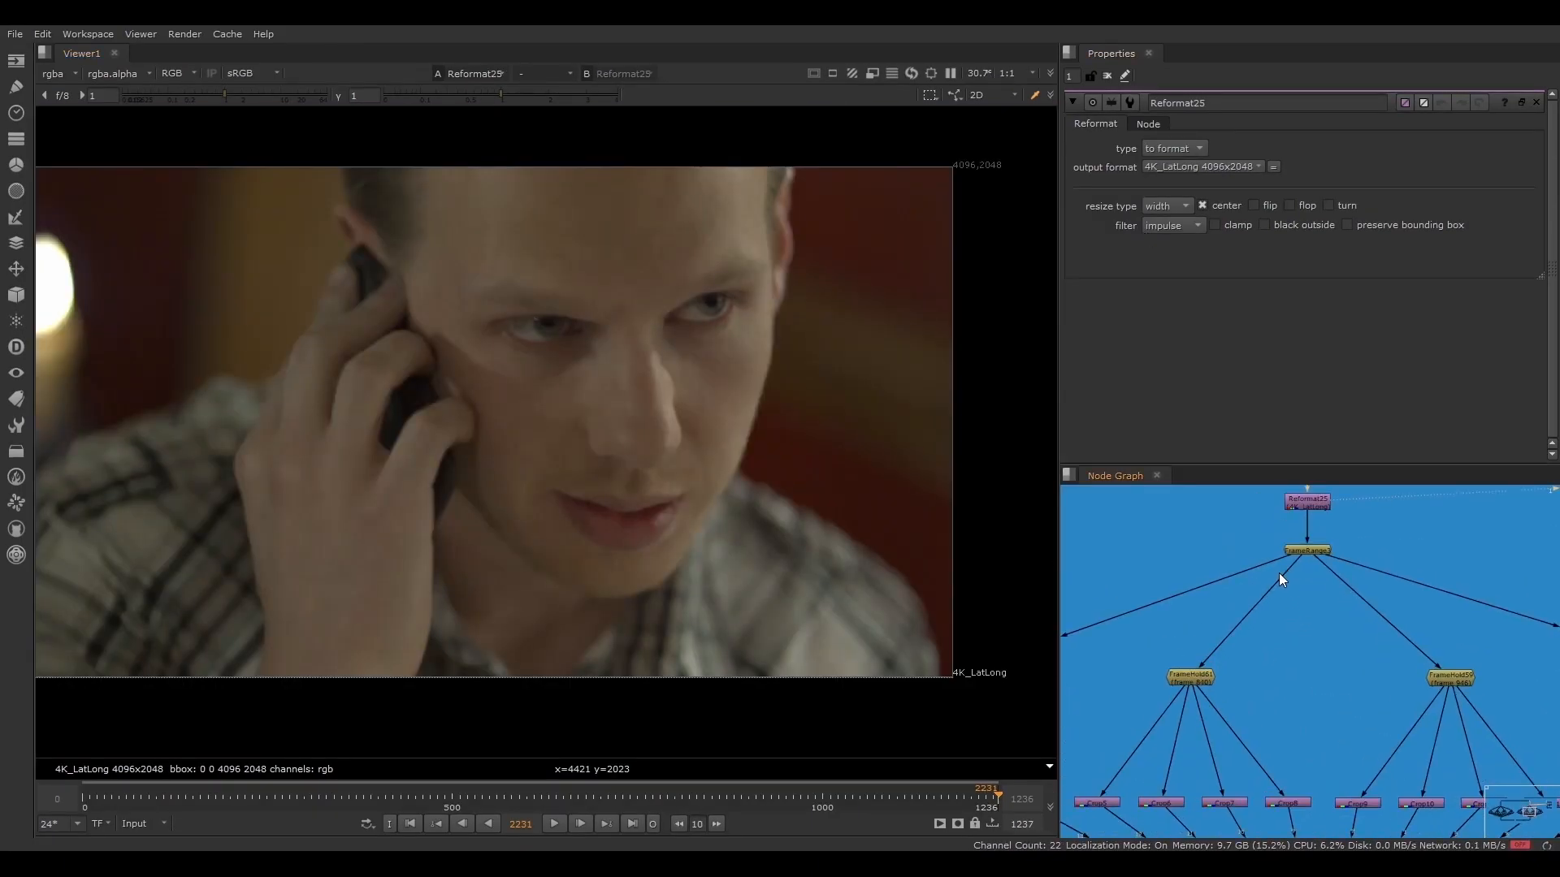
pyautogui.doubleClick(1314, 546)
pyautogui.scroll(-2, 1243, 718)
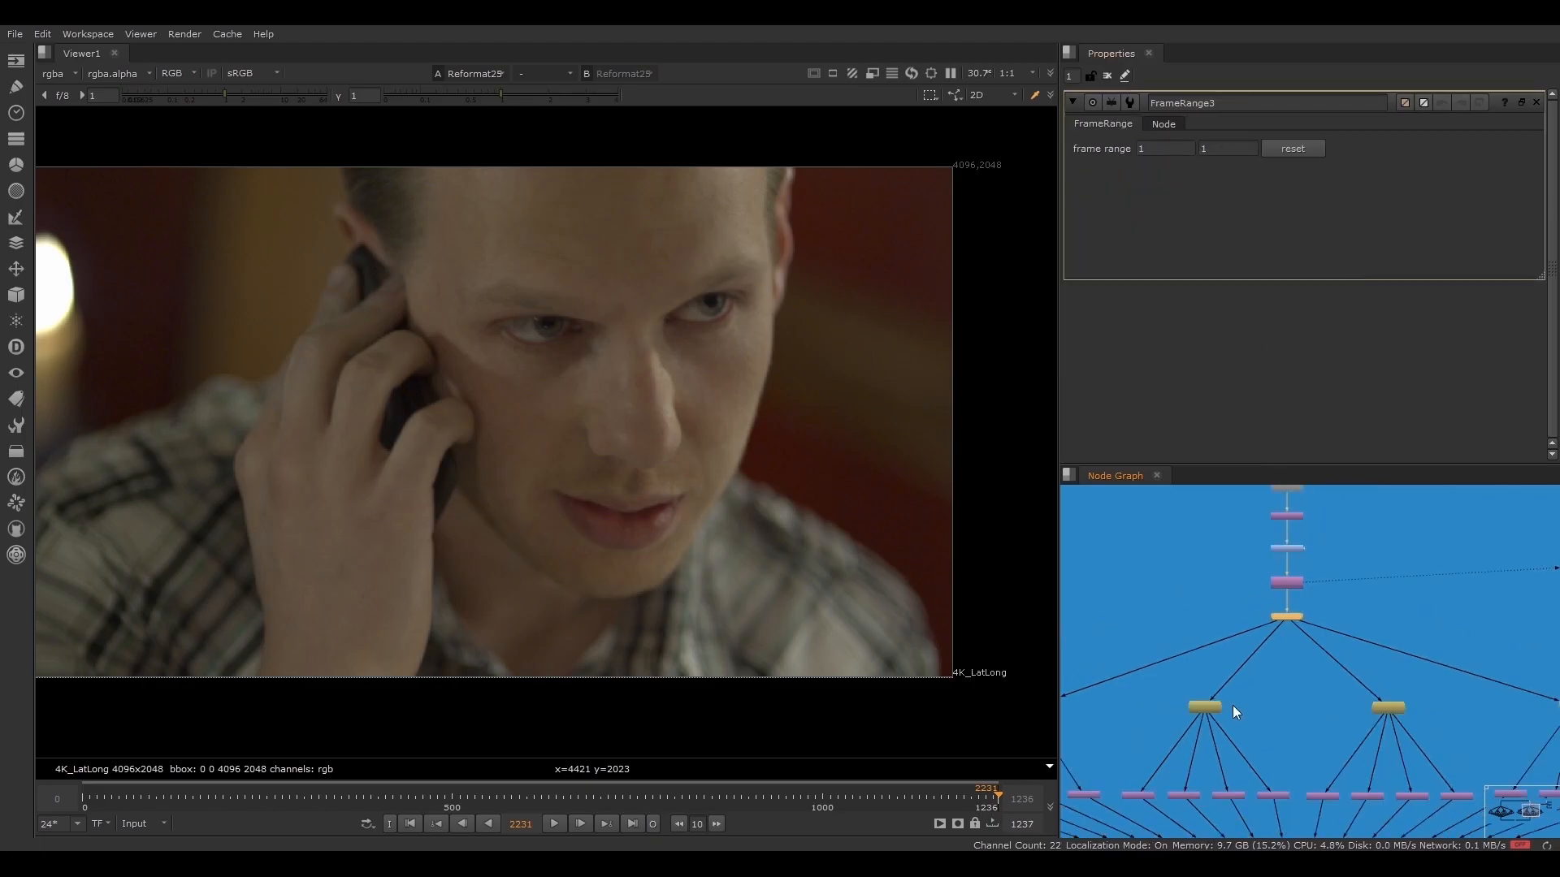
# - Display the output of FrameHold50 and open its properties to examine the held frame
pyautogui.moveTo(1231, 713); pyautogui.dragTo(1207, 627, button='middle')
pyautogui.moveTo(1166, 585); pyautogui.dragTo(1275, 652)
pyautogui.press('1')
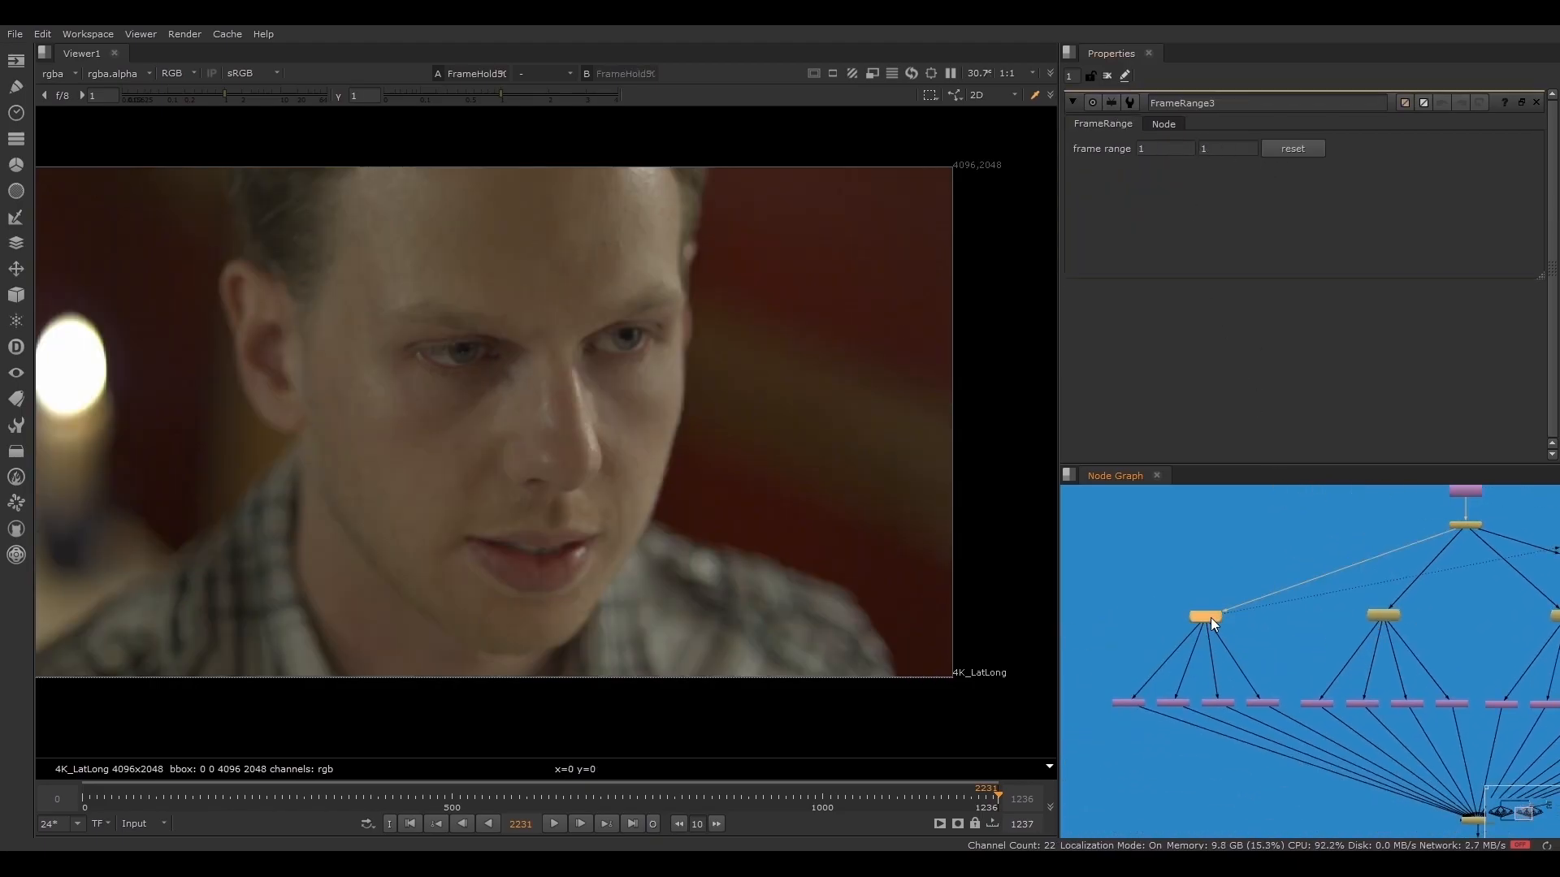
pyautogui.doubleClick(1210, 619)
# - Display the output of Crop1 below FrameHold50 and examine the whole cropped eye
pyautogui.scroll(2, 1143, 705)
pyautogui.moveTo(1143, 705); pyautogui.dragTo(1125, 657, button='middle')
pyautogui.click(1102, 655)
pyautogui.press('1')
pyautogui.scroll(-1, 806, 501)
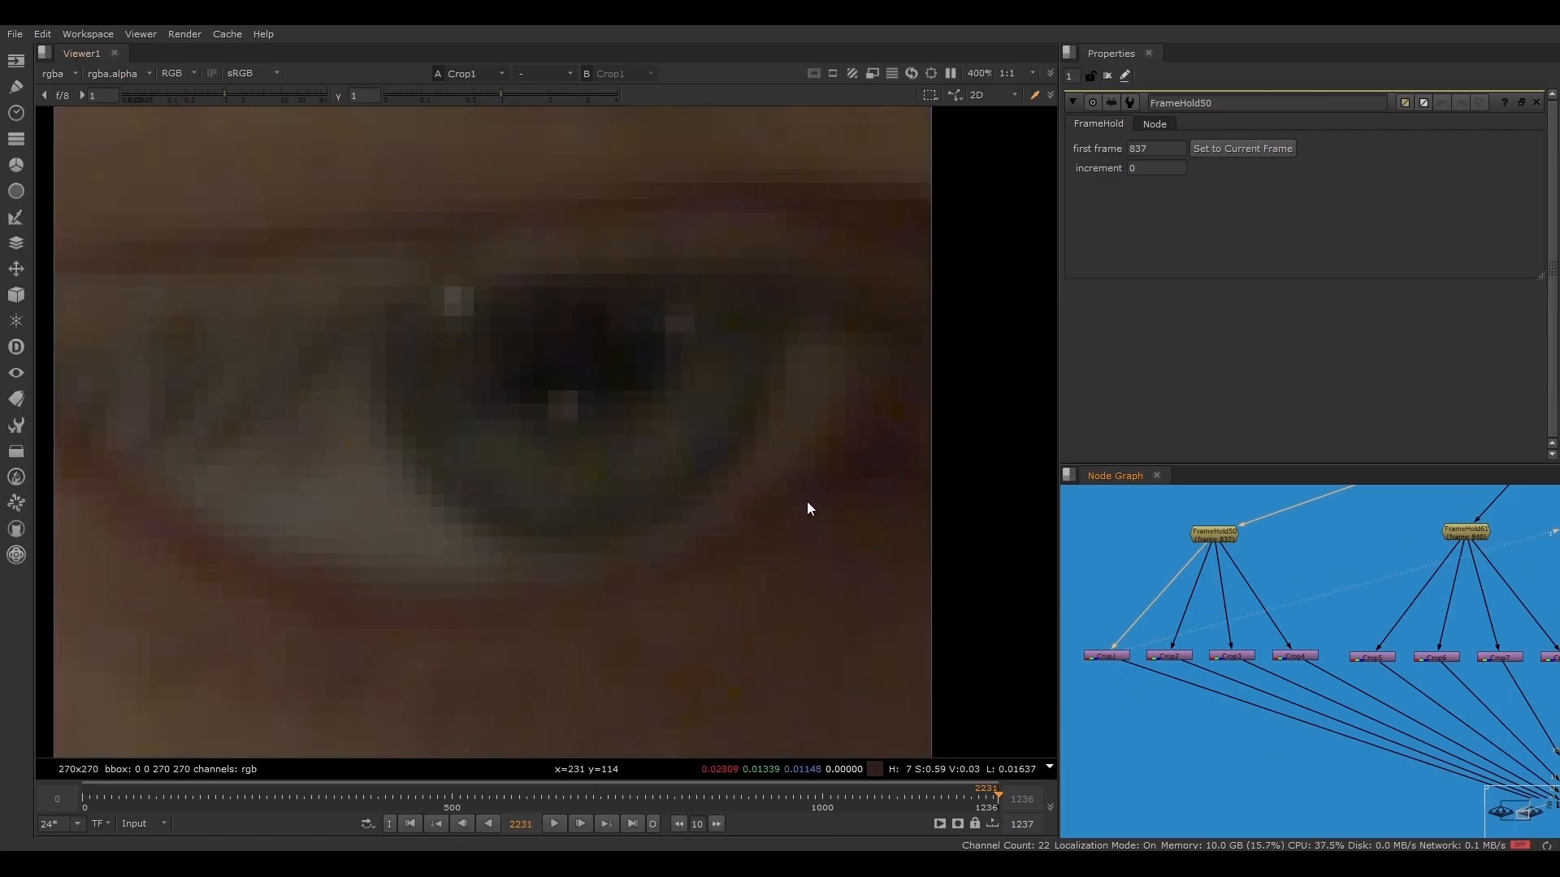
pyautogui.scroll(-3, 806, 509)
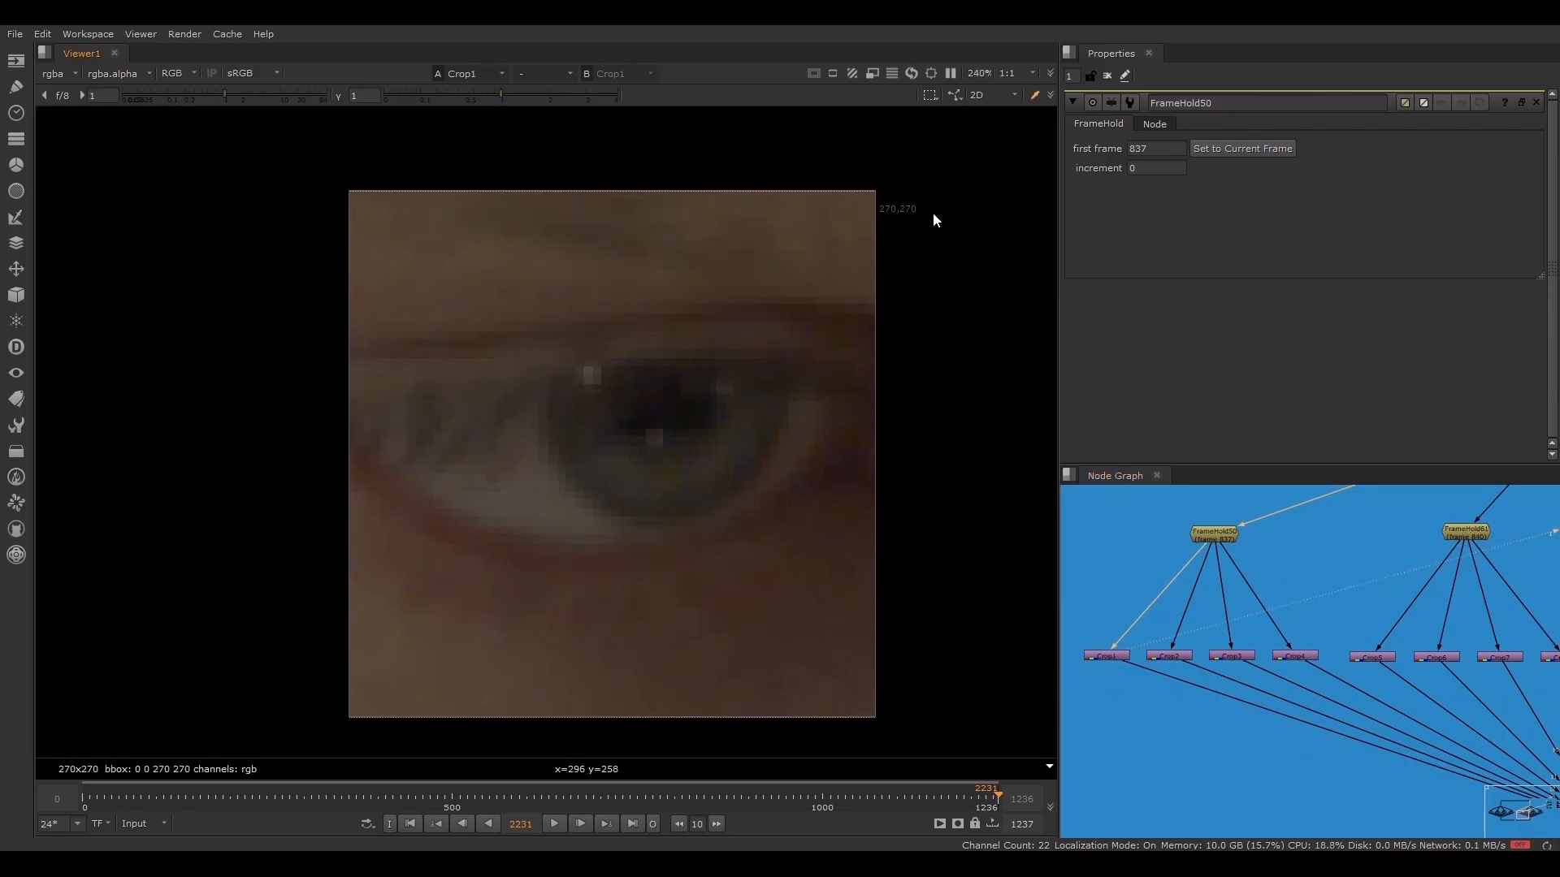
# - Display the outputs of Crop2, Crop3 and Crop4 one after another
pyautogui.click(1188, 656)
pyautogui.press('1')
pyautogui.click(1227, 654)
pyautogui.press('1')
pyautogui.click(1294, 653)
pyautogui.press('1')
# - Display the output of the AppendClip node that joins all the crops
pyautogui.scroll(-2, 1361, 700)
pyautogui.moveTo(1363, 700); pyautogui.dragTo(1265, 622, button='middle')
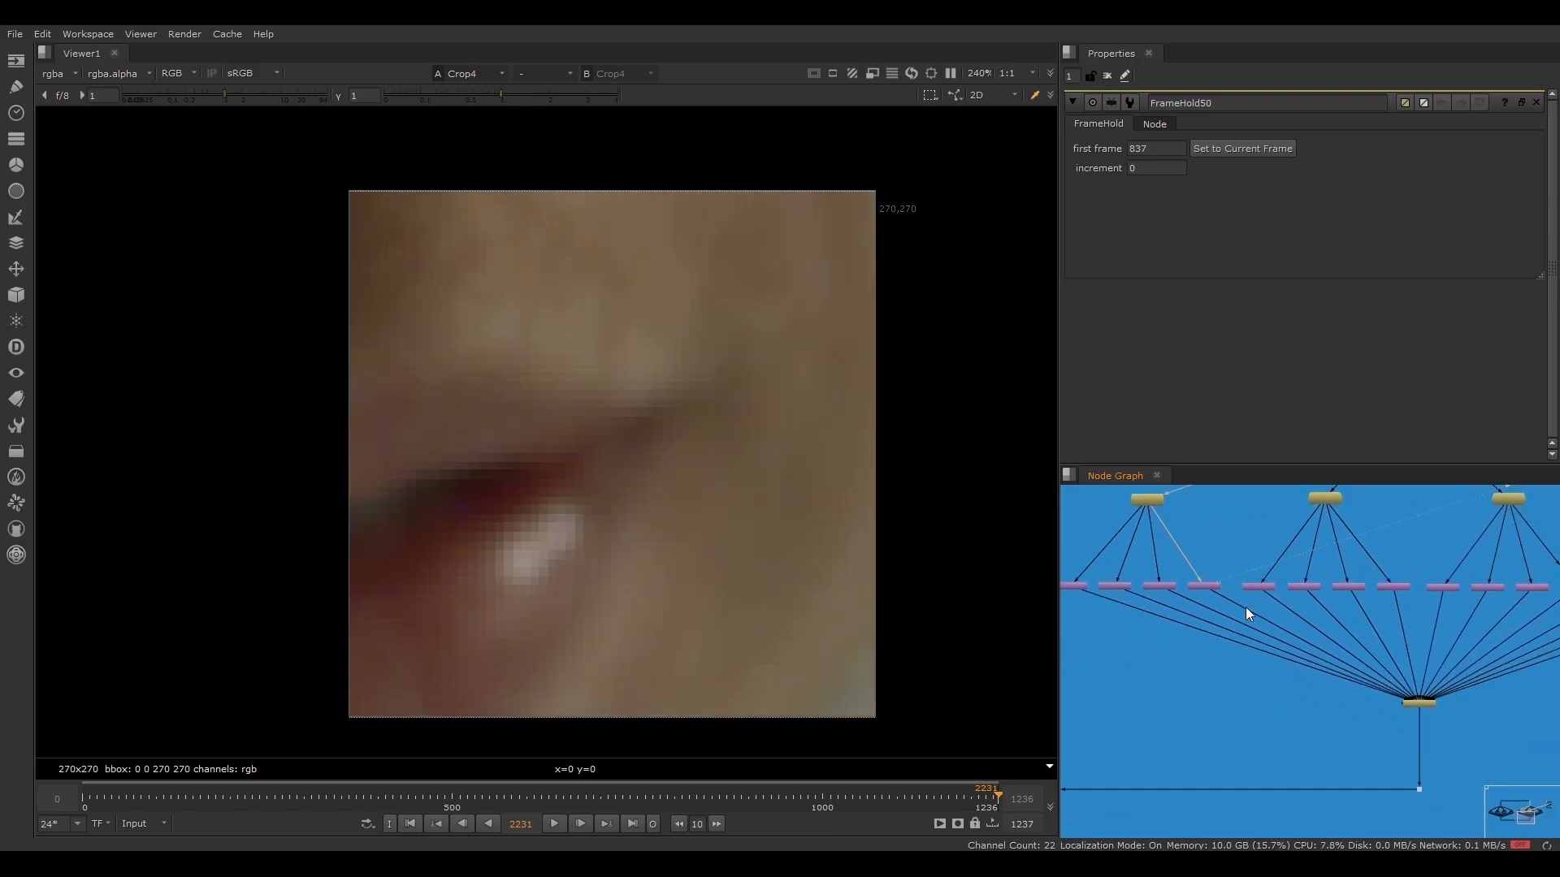
pyautogui.scroll(2, 1439, 720)
pyautogui.moveTo(1438, 720); pyautogui.dragTo(1338, 663, button='middle')
pyautogui.click(1332, 651)
pyautogui.press('1')
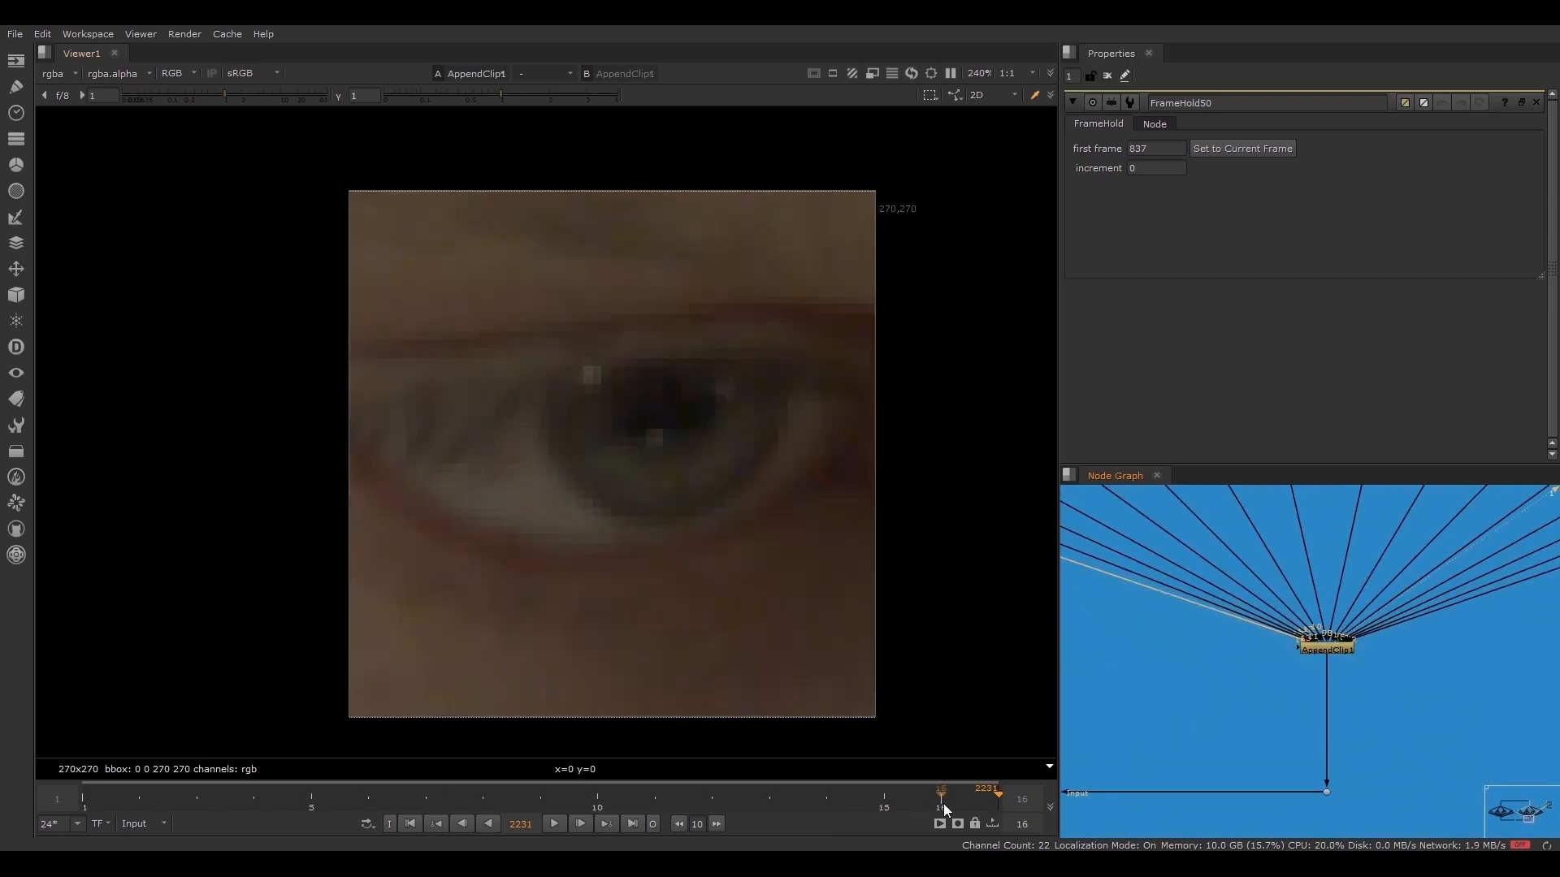
# - Examine the two parallel training branches in the node graph, selecting the node tree of each branch
pyautogui.scroll(-9, 1337, 657)
pyautogui.moveTo(1394, 616); pyautogui.dragTo(1363, 689, button='middle')
pyautogui.scroll(1, 1364, 687)
pyautogui.moveTo(1422, 612); pyautogui.dragTo(1174, 737)
pyautogui.moveTo(1454, 741); pyautogui.dragTo(1152, 626)
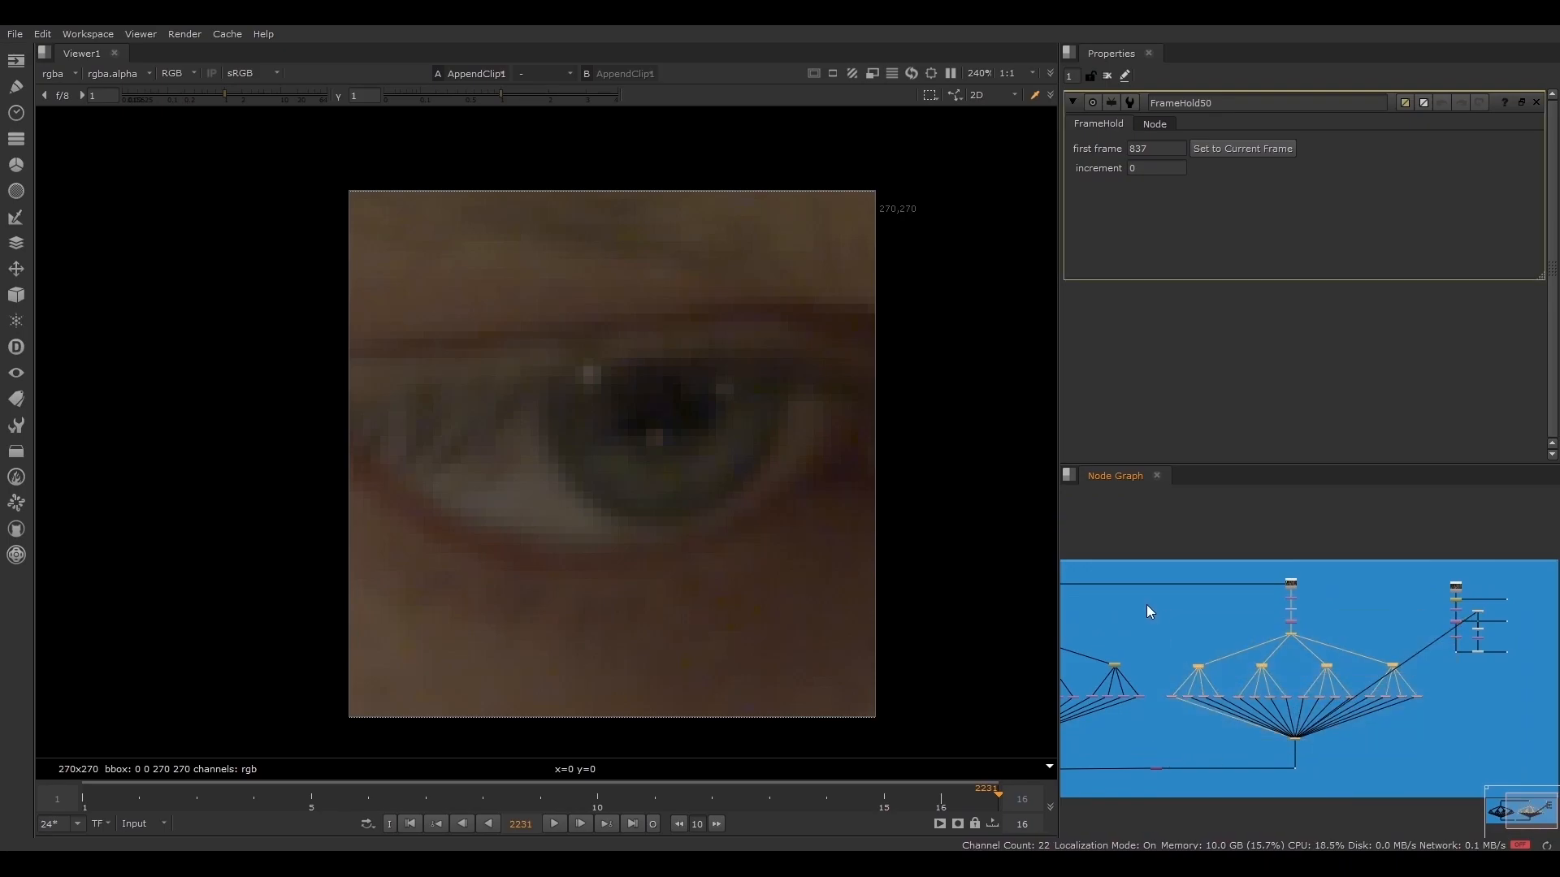
pyautogui.moveTo(1147, 604); pyautogui.dragTo(1437, 583, button='middle')
pyautogui.moveTo(1108, 570); pyautogui.dragTo(1439, 687)
pyautogui.click(1352, 728)
pyautogui.moveTo(1352, 728); pyautogui.dragTo(1269, 705, button='middle')
pyautogui.scroll(1, 1206, 578)
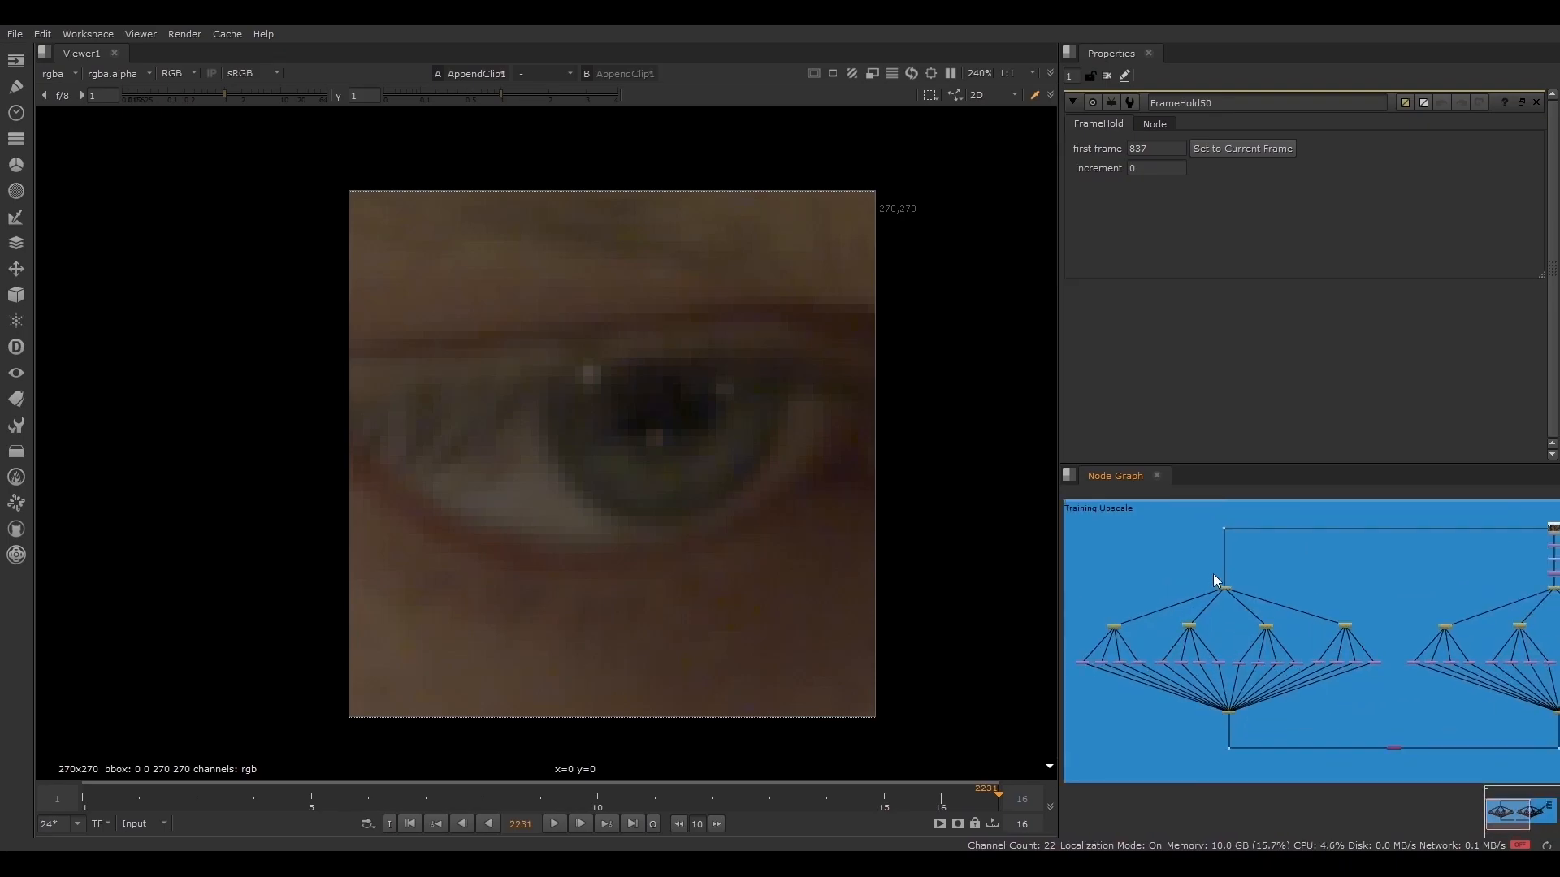
pyautogui.moveTo(1537, 536); pyautogui.dragTo(1486, 543, button='middle')
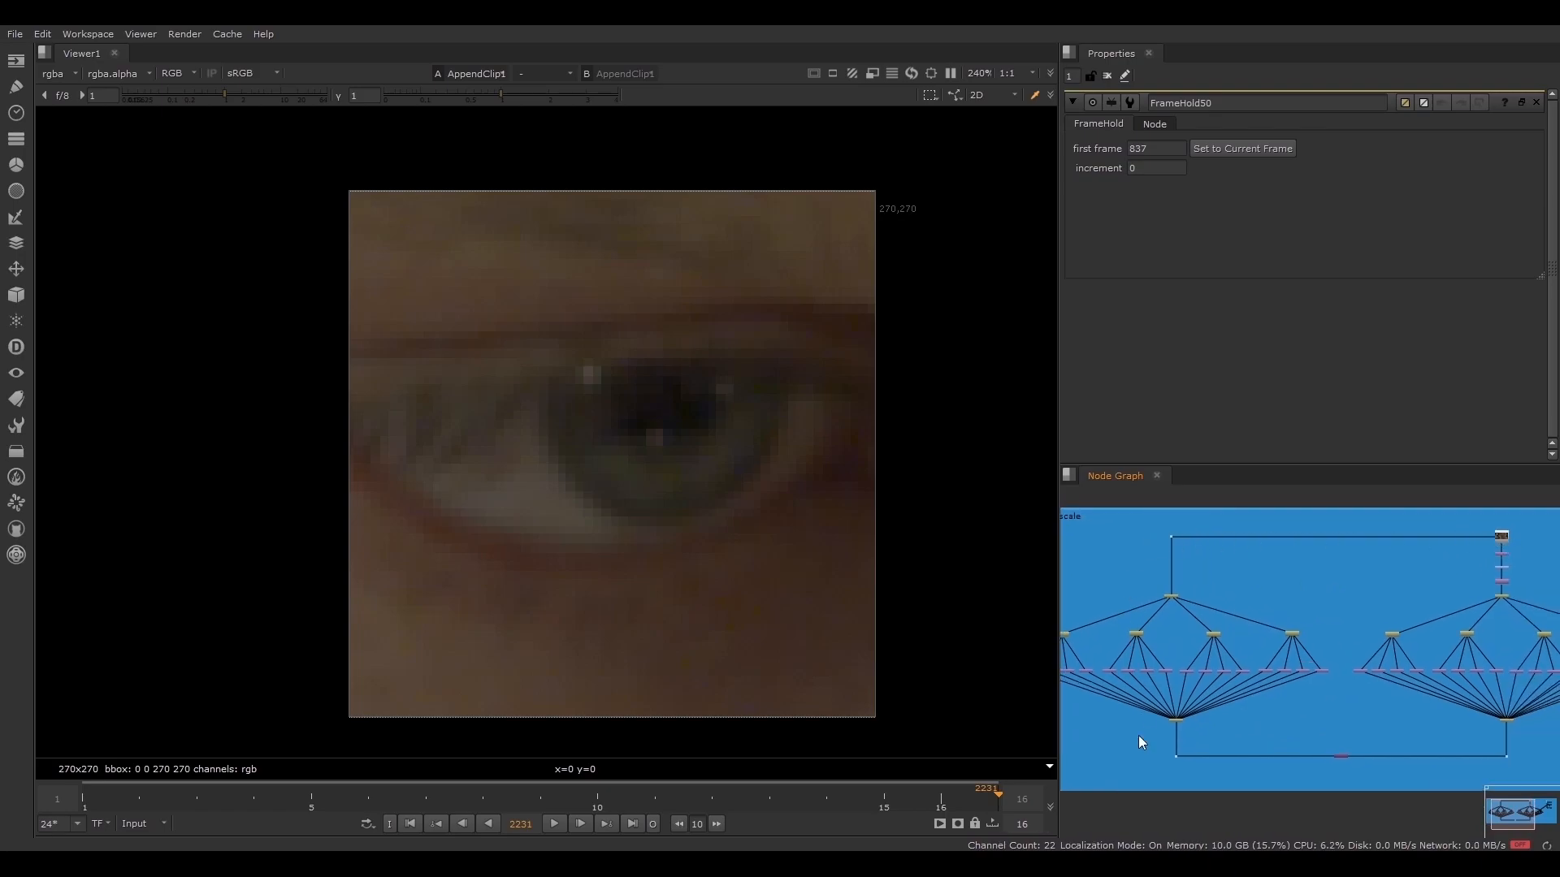
# - Examine how both training branches connect to the CopyCat node's GroundTruth and Input
pyautogui.scroll(8, 1138, 725)
pyautogui.moveTo(1315, 699); pyautogui.dragTo(1119, 705, button='middle')
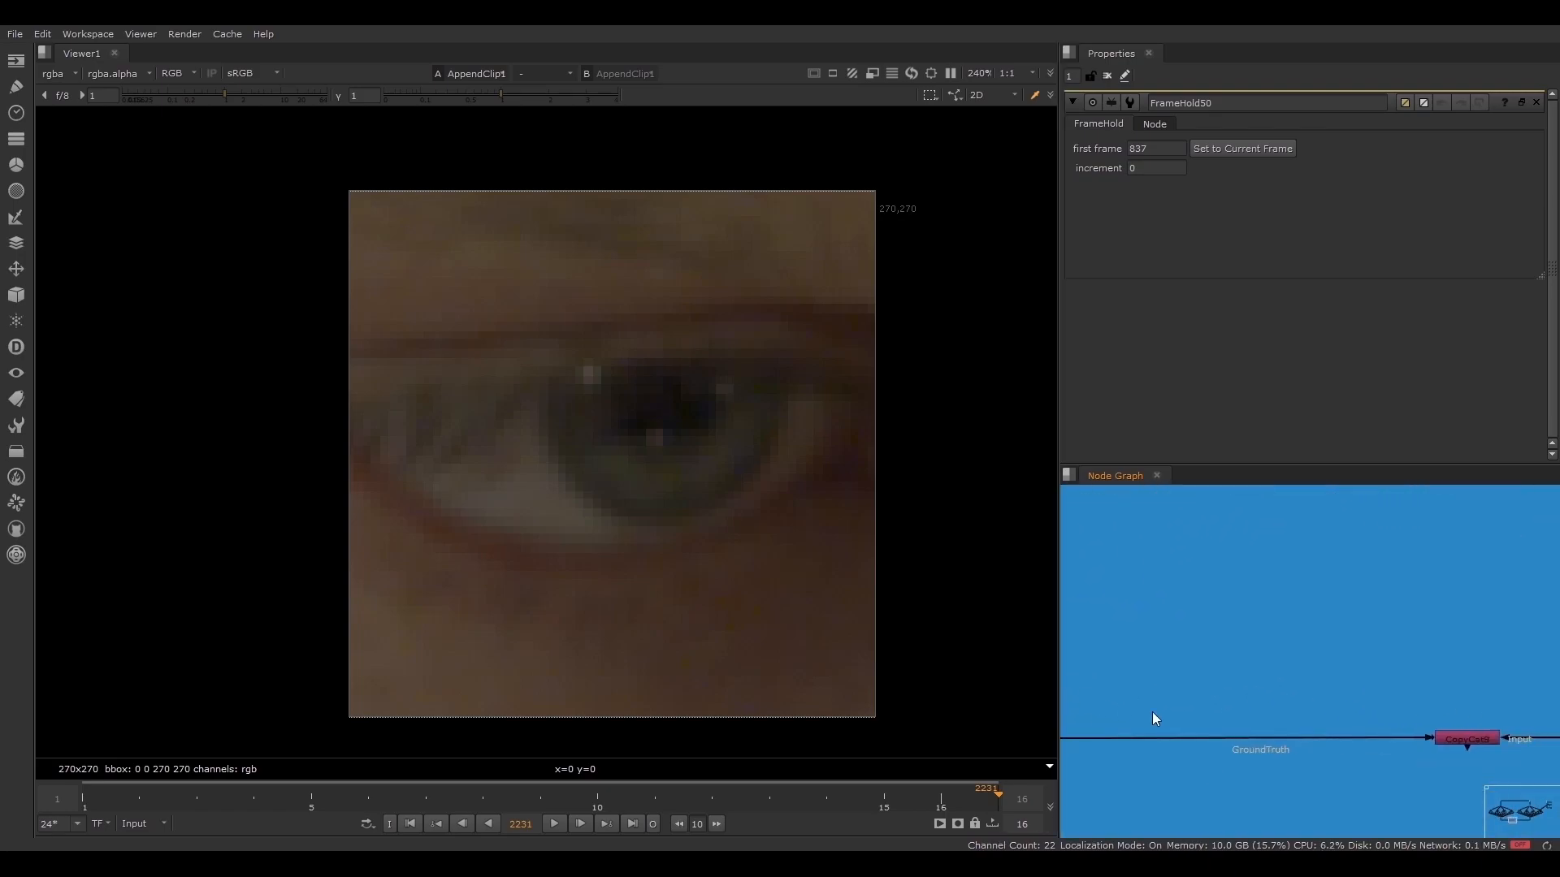
pyautogui.scroll(-2, 1332, 695)
pyautogui.moveTo(1416, 666); pyautogui.dragTo(1161, 715, button='middle')
pyautogui.scroll(-7, 1333, 709)
pyautogui.moveTo(1354, 670); pyautogui.dragTo(1123, 673, button='middle')
pyautogui.scroll(-1, 1253, 659)
pyautogui.moveTo(1252, 659); pyautogui.dragTo(1355, 602, button='middle')
pyautogui.scroll(3, 1170, 721)
pyautogui.moveTo(1171, 721); pyautogui.dragTo(1324, 699, button='middle')
pyautogui.scroll(4, 1336, 626)
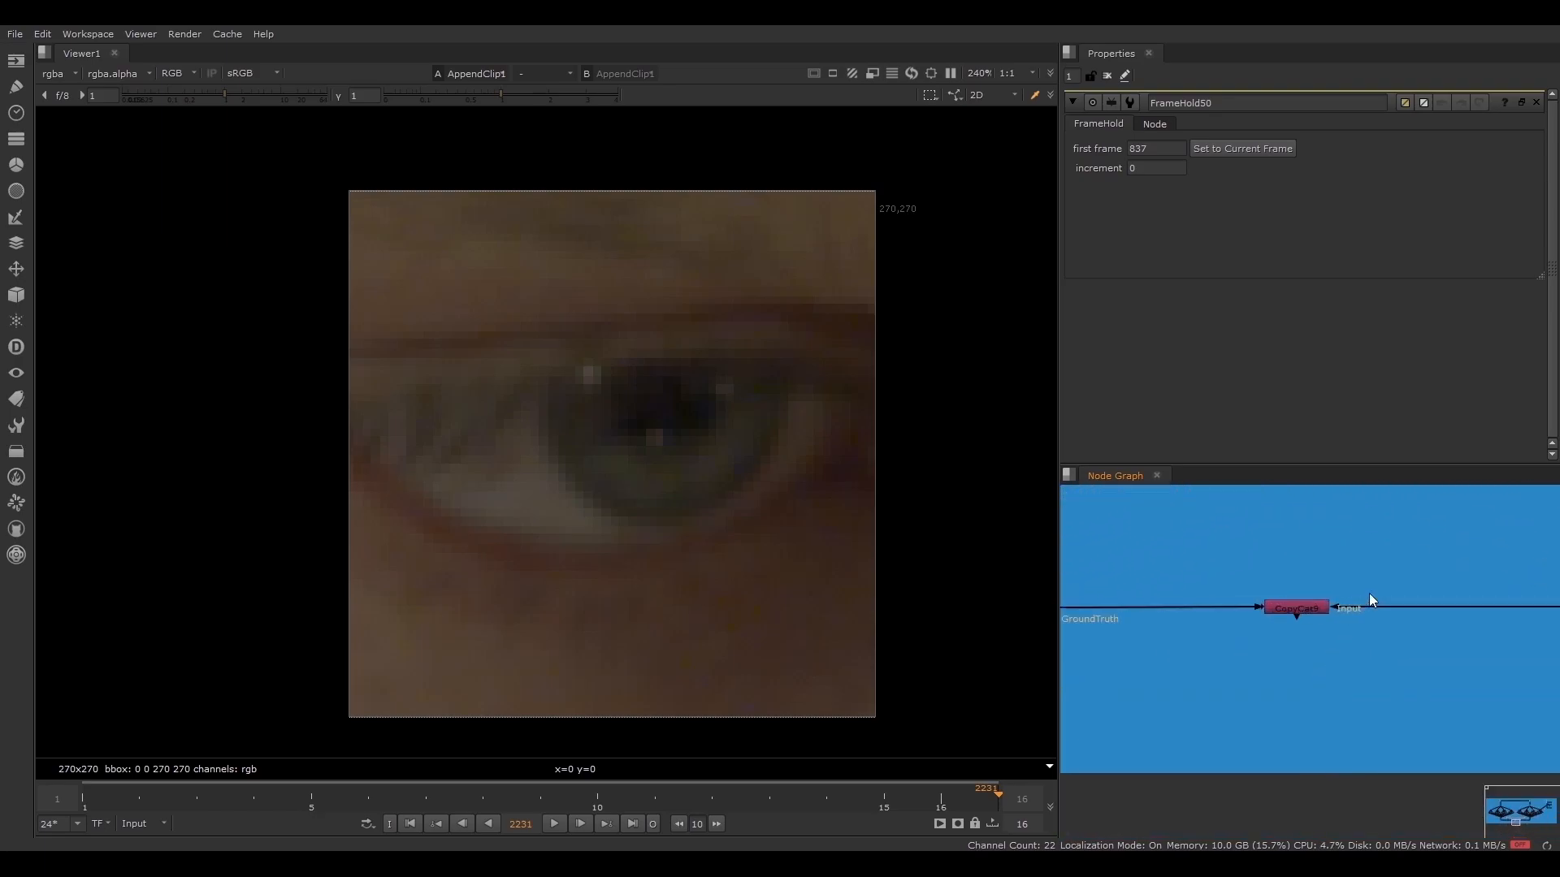
# - Open the properties of the CopyCat node between the two training branches
pyautogui.doubleClick(1300, 615)
pyautogui.moveTo(1285, 558); pyautogui.dragTo(1298, 623, button='middle')
pyautogui.doubleClick(1199, 234)
pyautogui.click(1338, 340)
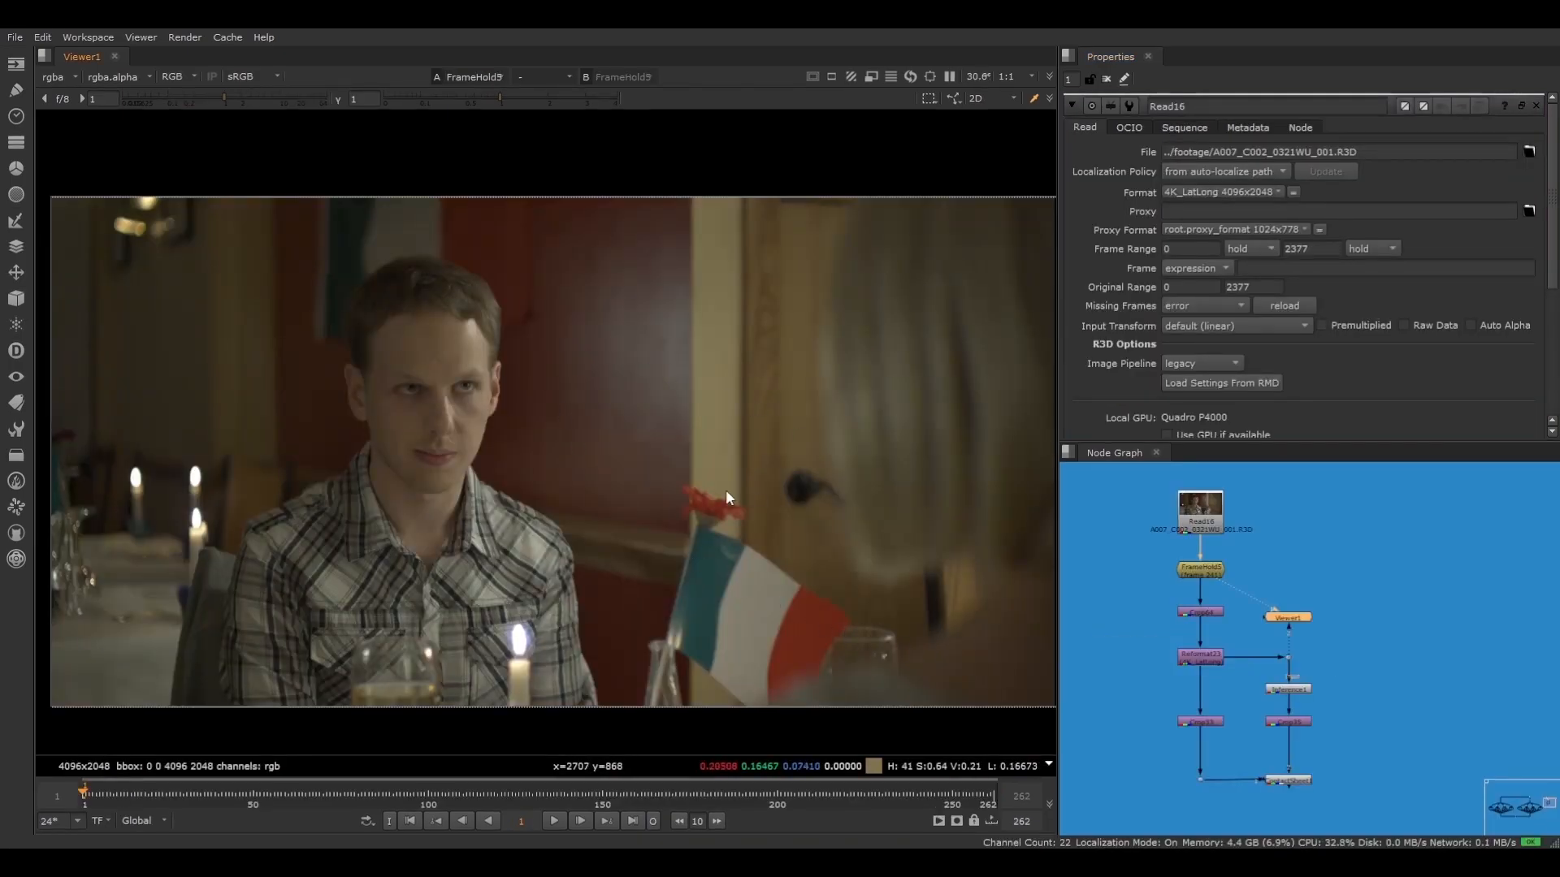
# - Display the outputs of Crop64 and Reformat23, and open Reformat23's properties
pyautogui.click(1190, 609)
pyautogui.press('1')
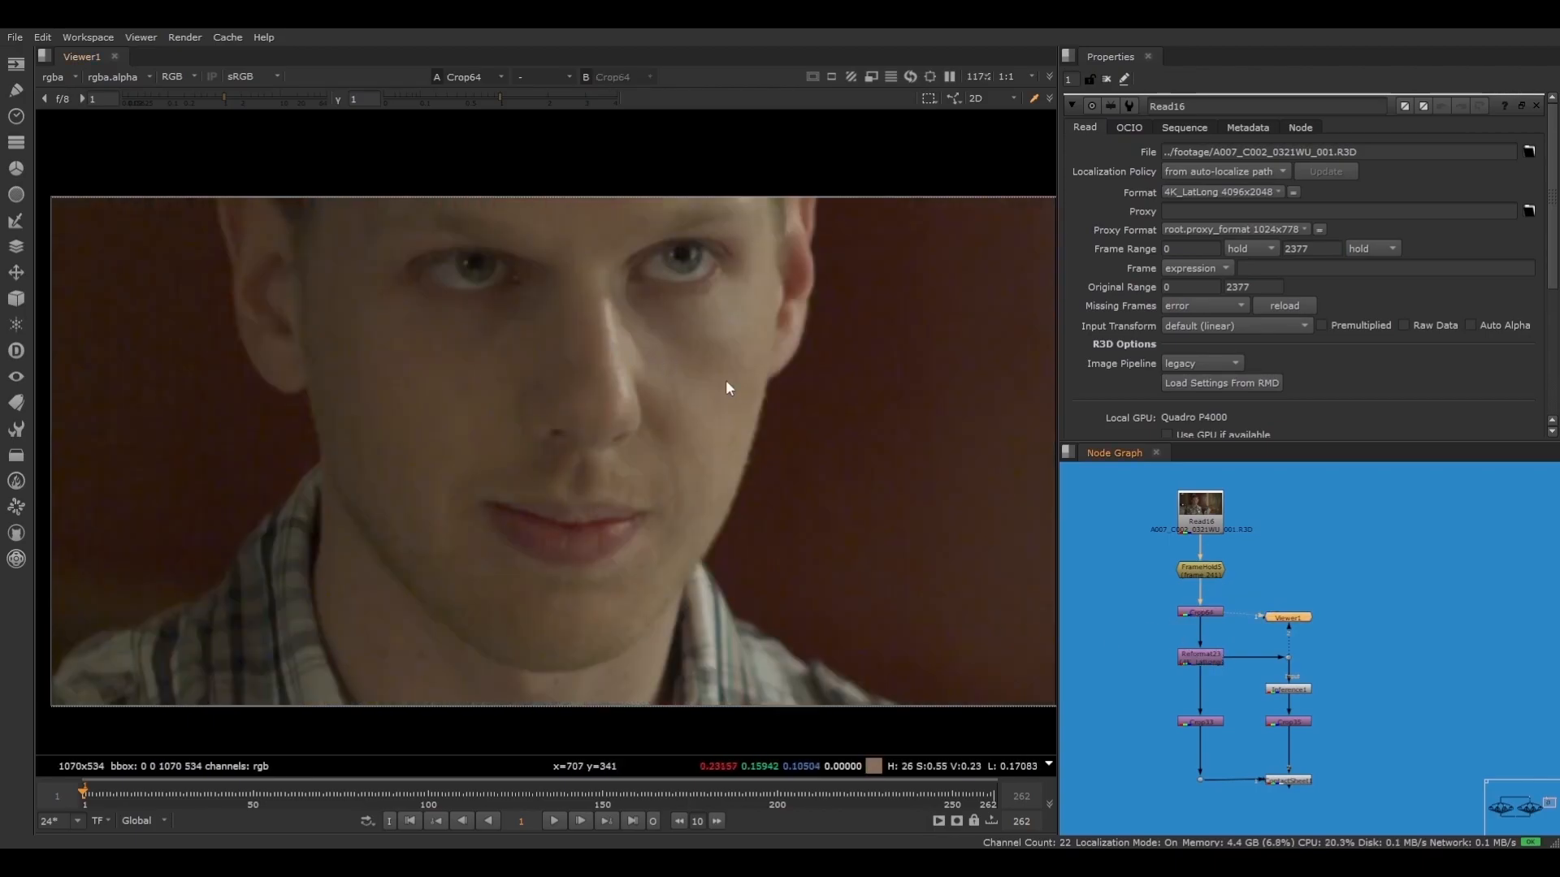
pyautogui.click(1202, 656)
pyautogui.press('1')
pyautogui.doubleClick(1211, 656)
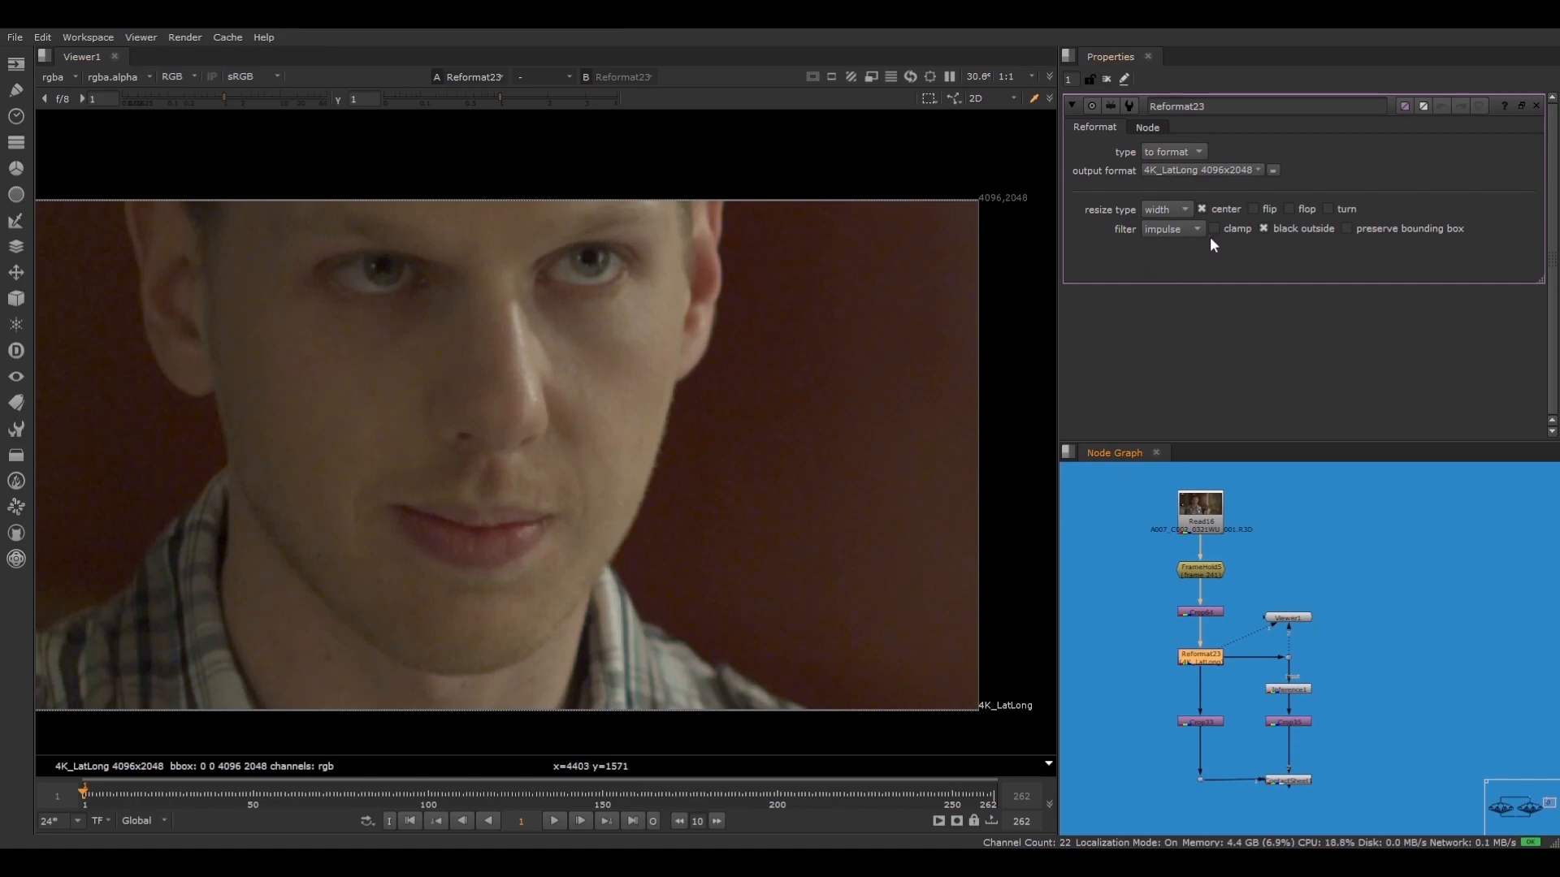
# - Compare the outputs of Inference1 and Reformat23 close up on the eye, ending on Inference1
pyautogui.moveTo(1267, 641); pyautogui.dragTo(1280, 687)
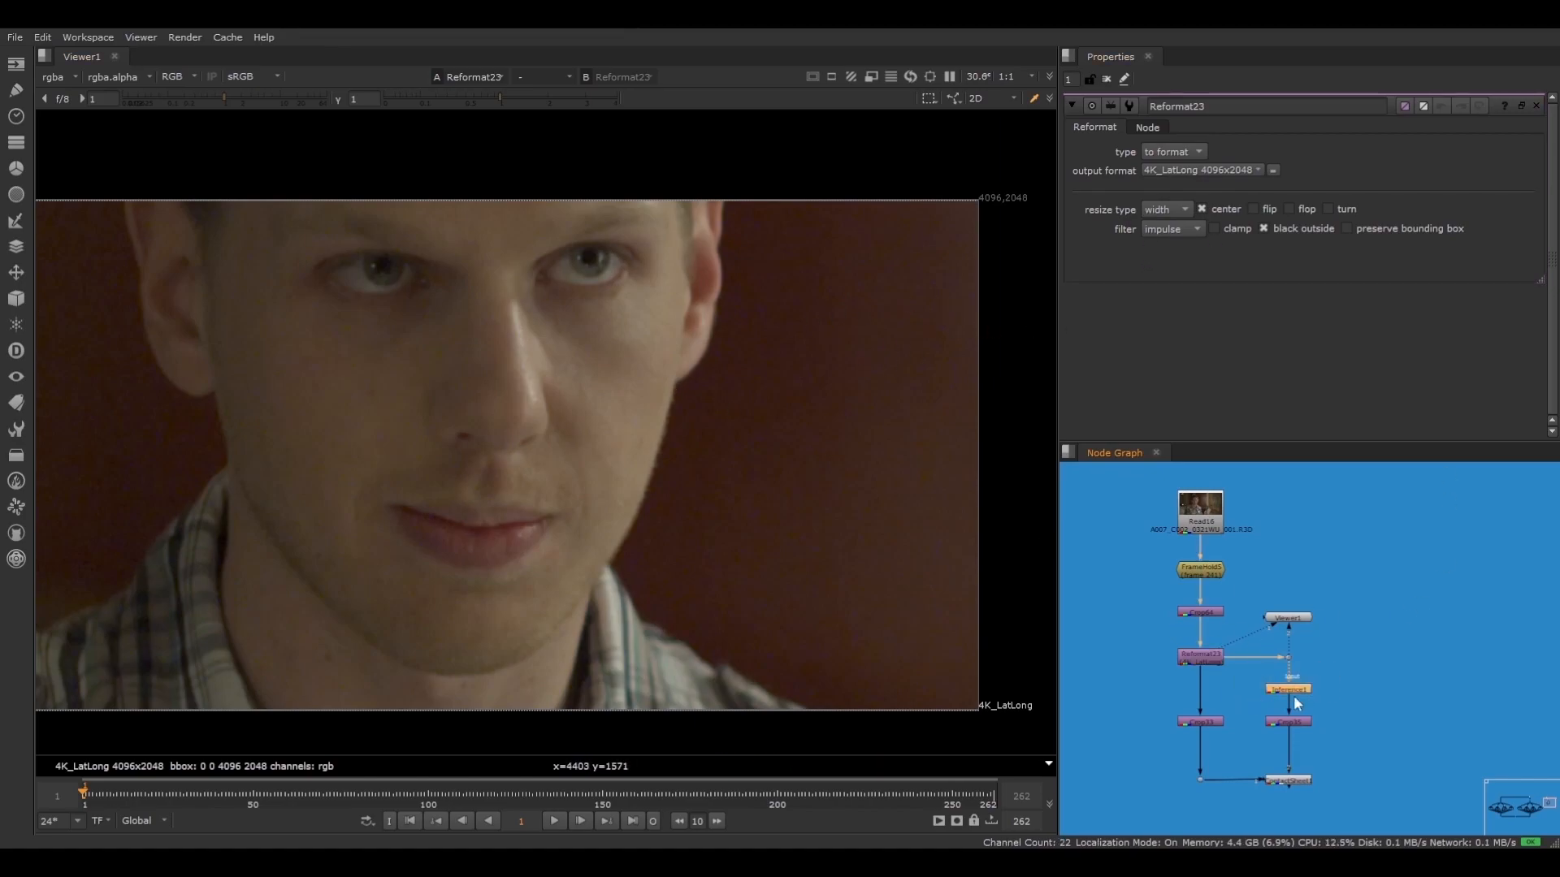
pyautogui.scroll(10, 625, 305)
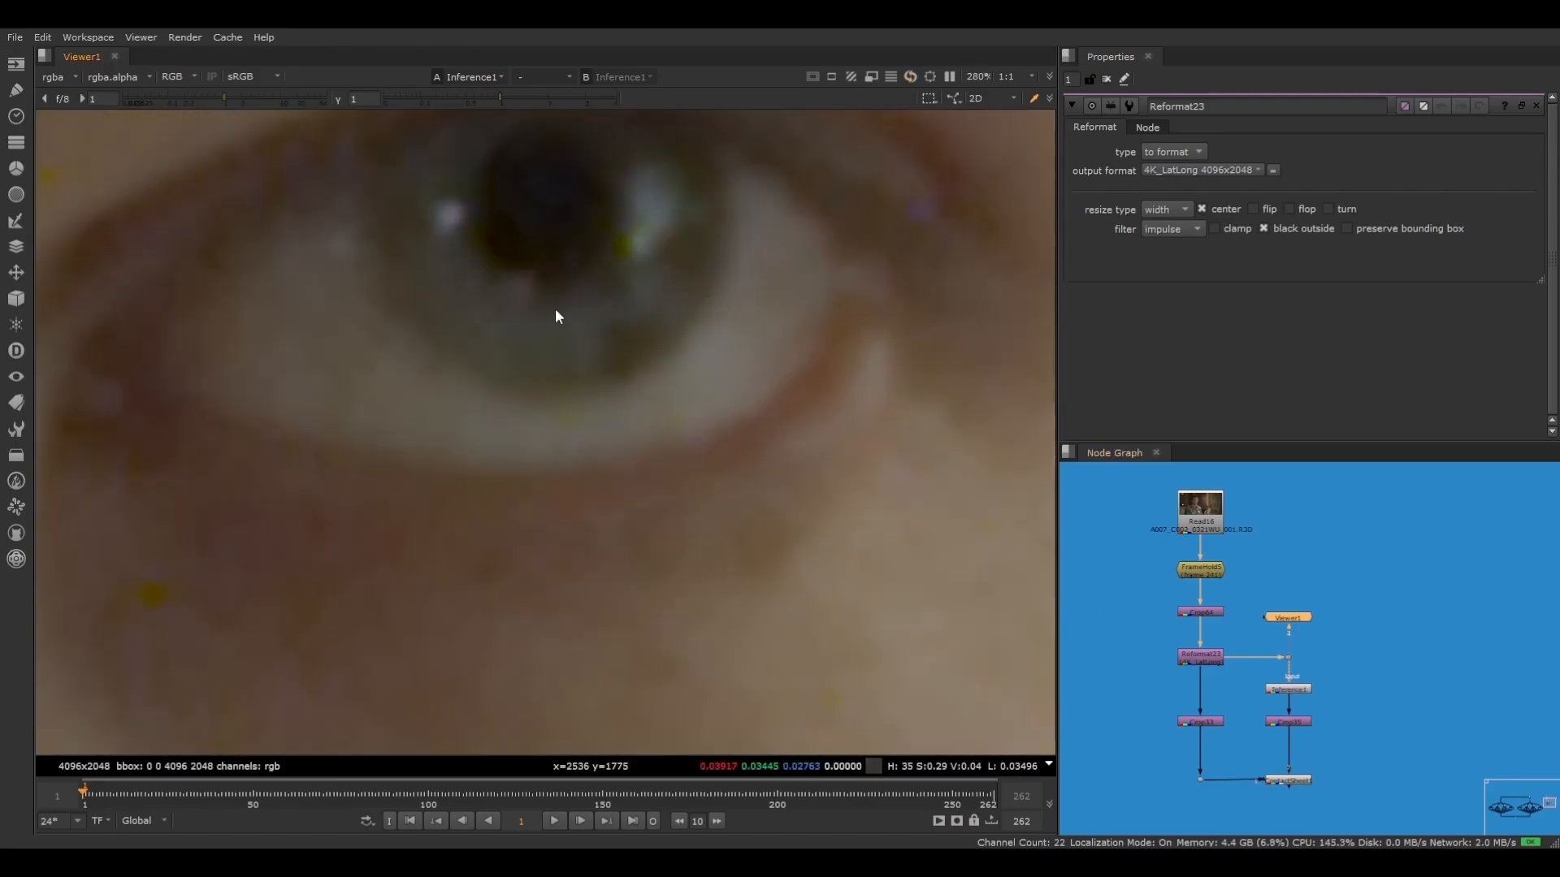
pyautogui.click(1202, 658)
pyautogui.press('1')
pyautogui.click(1289, 688)
pyautogui.press('1')
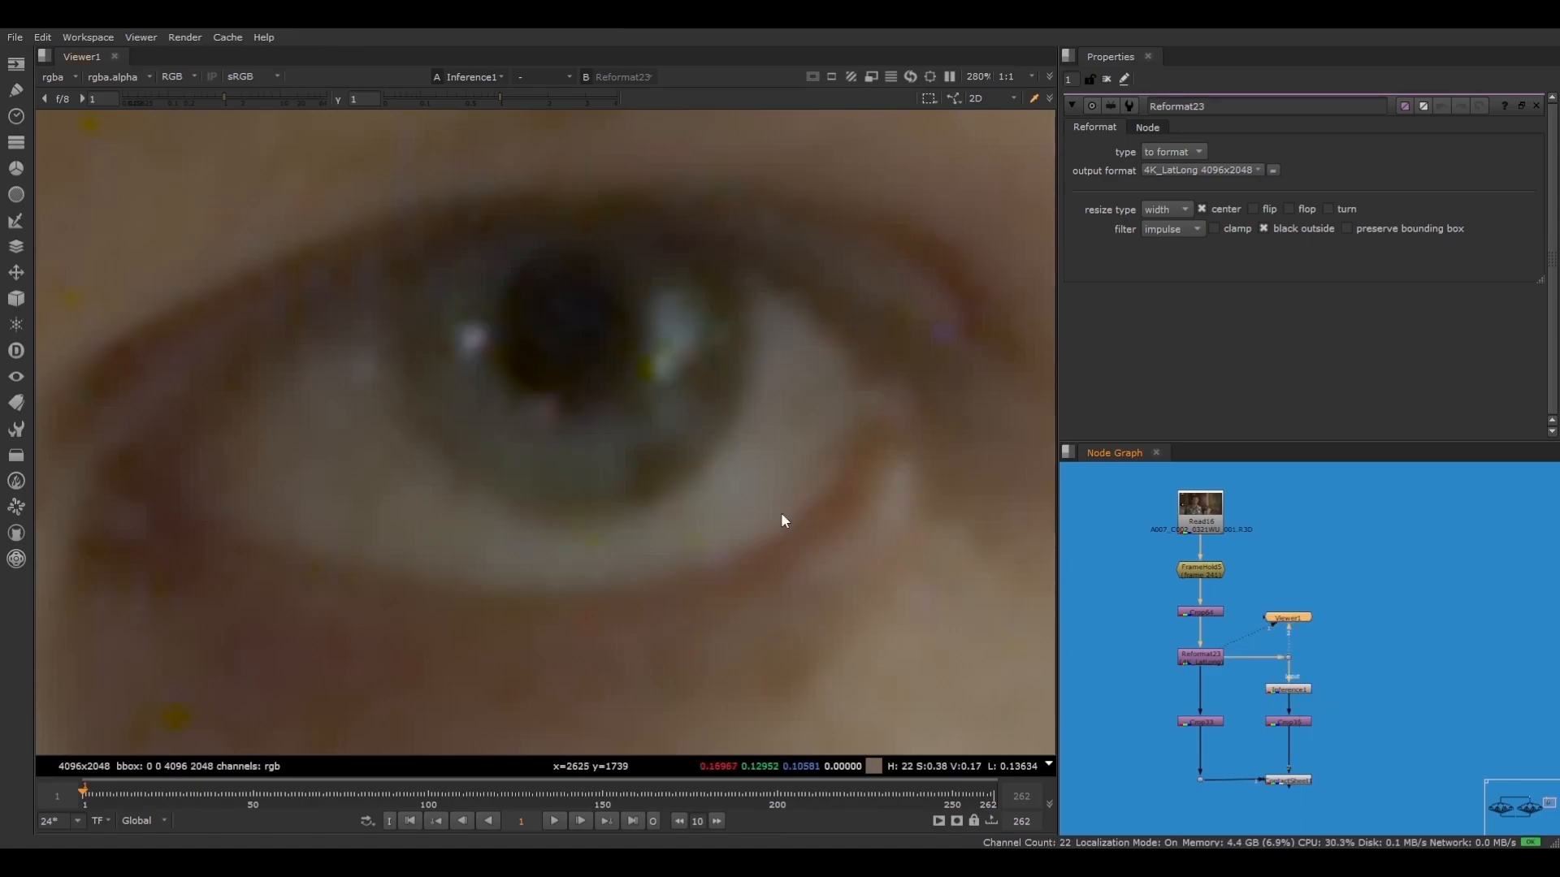